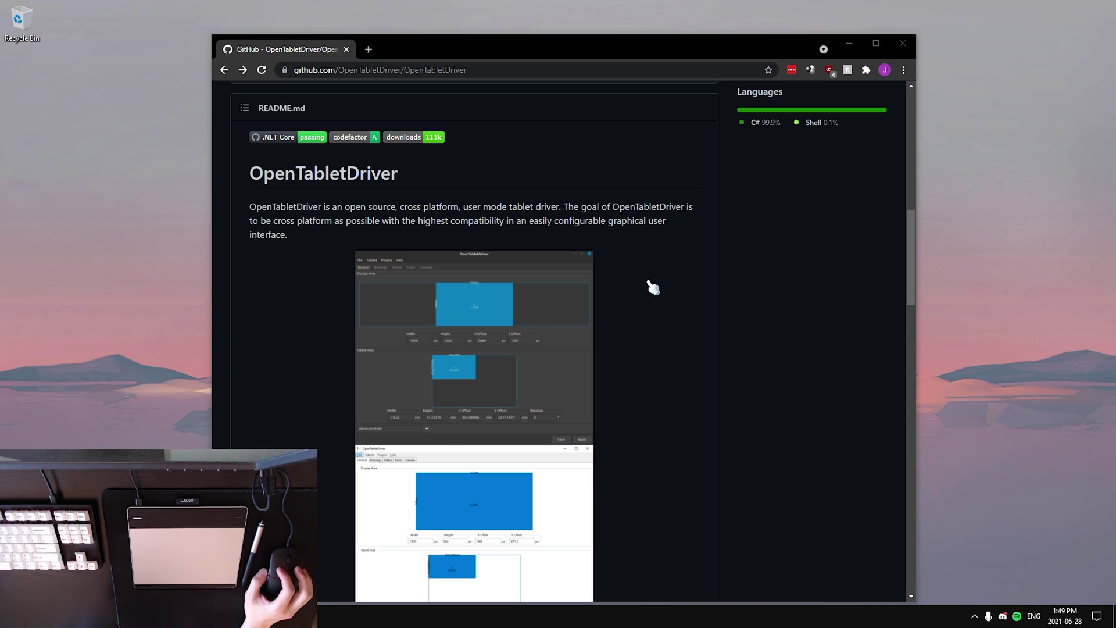
Scroll the OpenTabletDriver README to its Supported Tablets link and open the list in a new tab
{"action": "scroll", "coordinate": [652, 279], "scroll_direction": "up", "scroll_amount": 1}
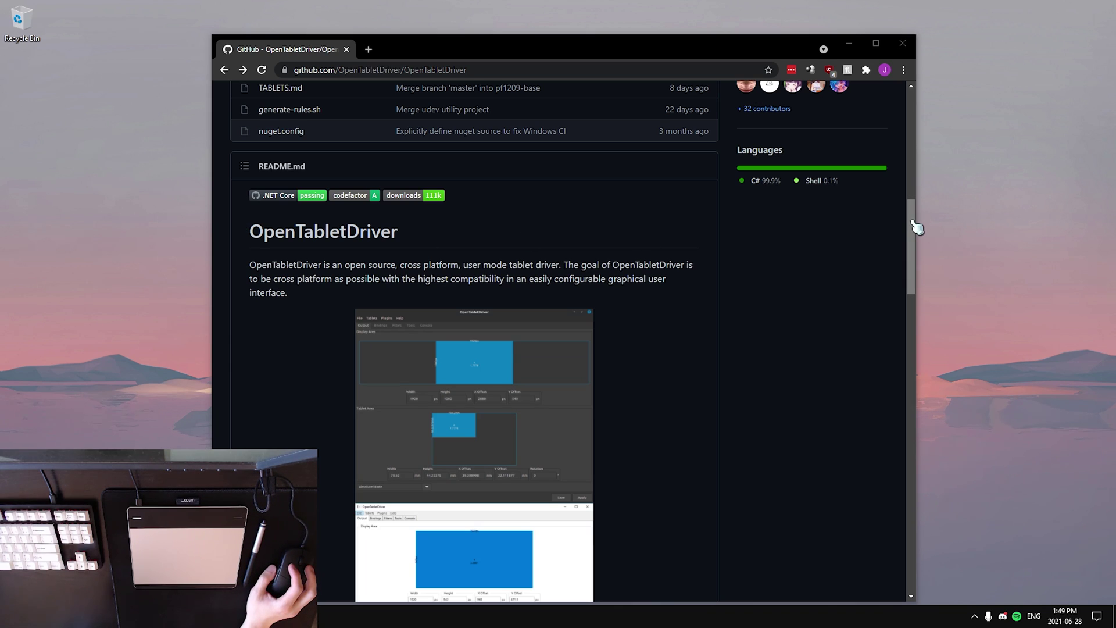
{"action": "mouse_move", "coordinate": [917, 227]}
{"action": "left_mouse_down"}
{"action": "mouse_move", "coordinate": [919, 140]}
{"action": "mouse_move", "coordinate": [924, 282]}
{"action": "mouse_move", "coordinate": [930, 209]}
{"action": "mouse_move", "coordinate": [945, 184]}
{"action": "mouse_move", "coordinate": [935, 231]}
{"action": "left_mouse_up"}
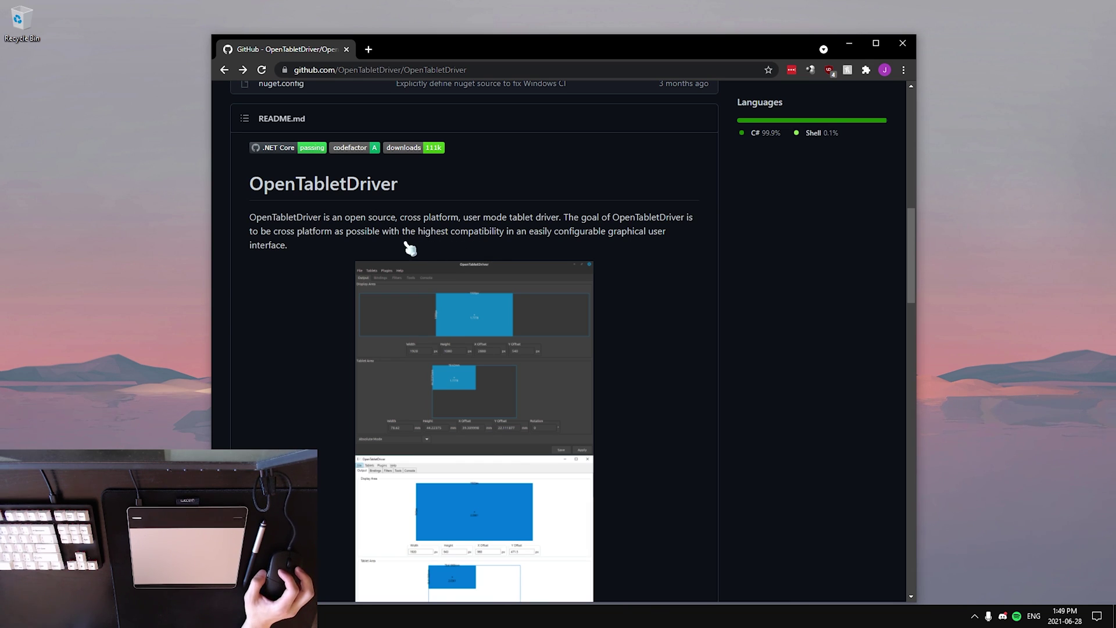
{"action": "scroll", "coordinate": [408, 249], "scroll_direction": "down", "scroll_amount": 9}
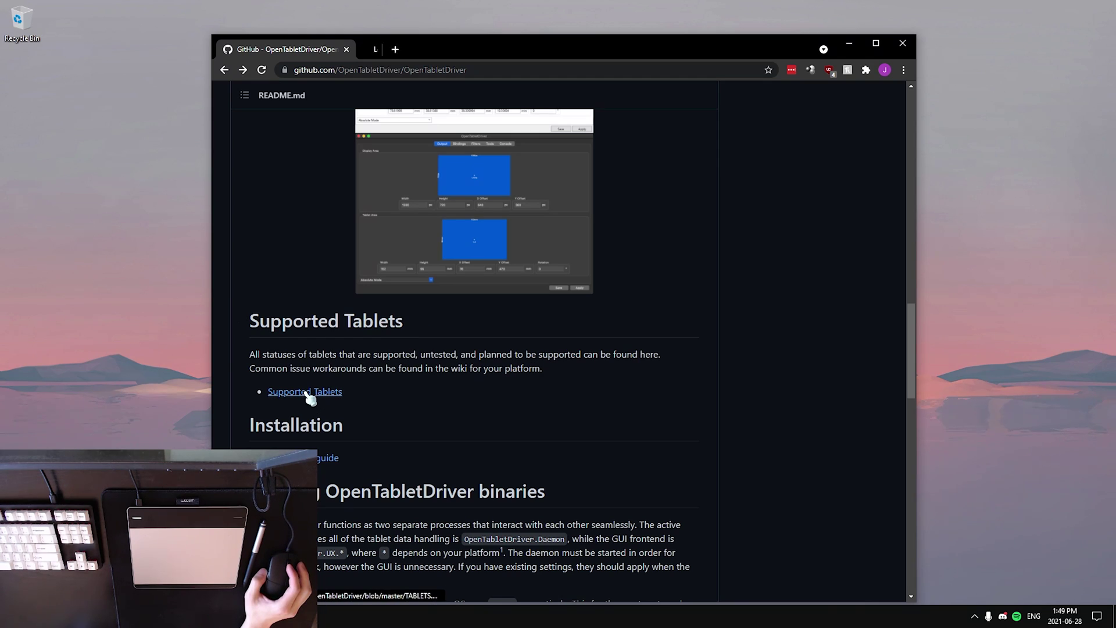
Bring the TABLETS.md page to the front and highlight the Wacom CTH-480's Supported status
{"action": "left_click", "coordinate": [424, 51]}
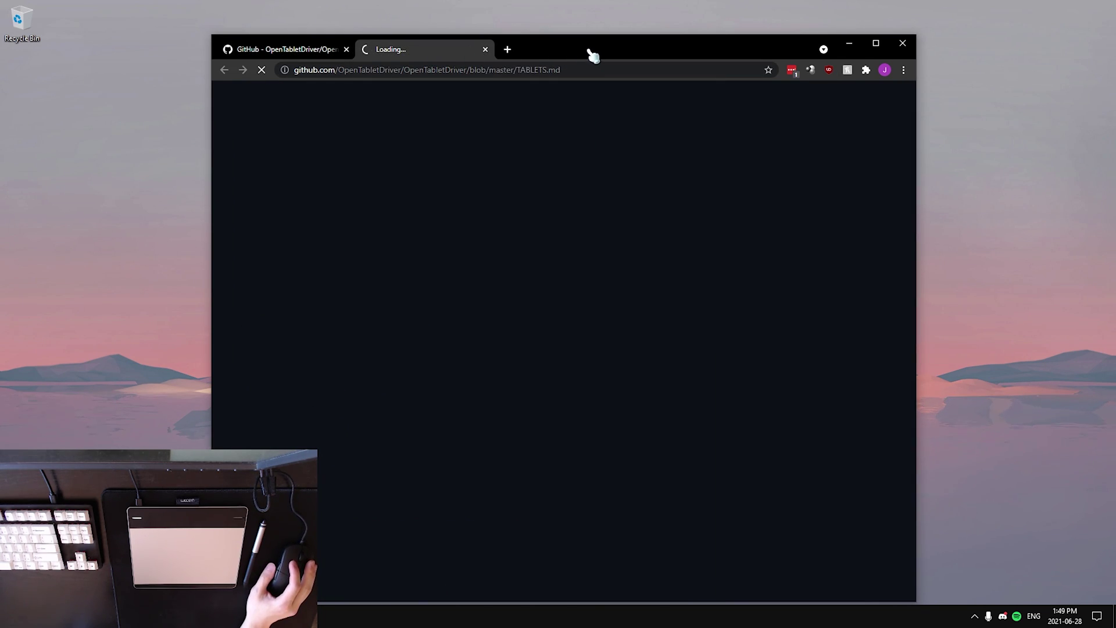
{"action": "left_click_drag", "start_coordinate": [593, 55], "coordinate": [595, 49]}
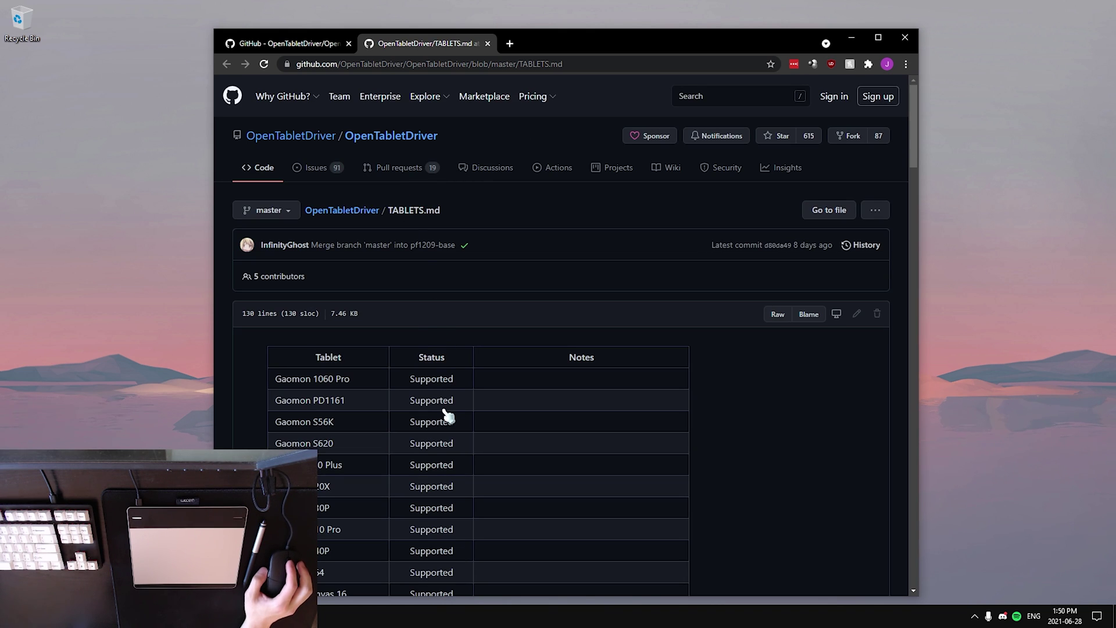
{"action": "scroll", "coordinate": [320, 398], "scroll_direction": "down", "scroll_amount": 1}
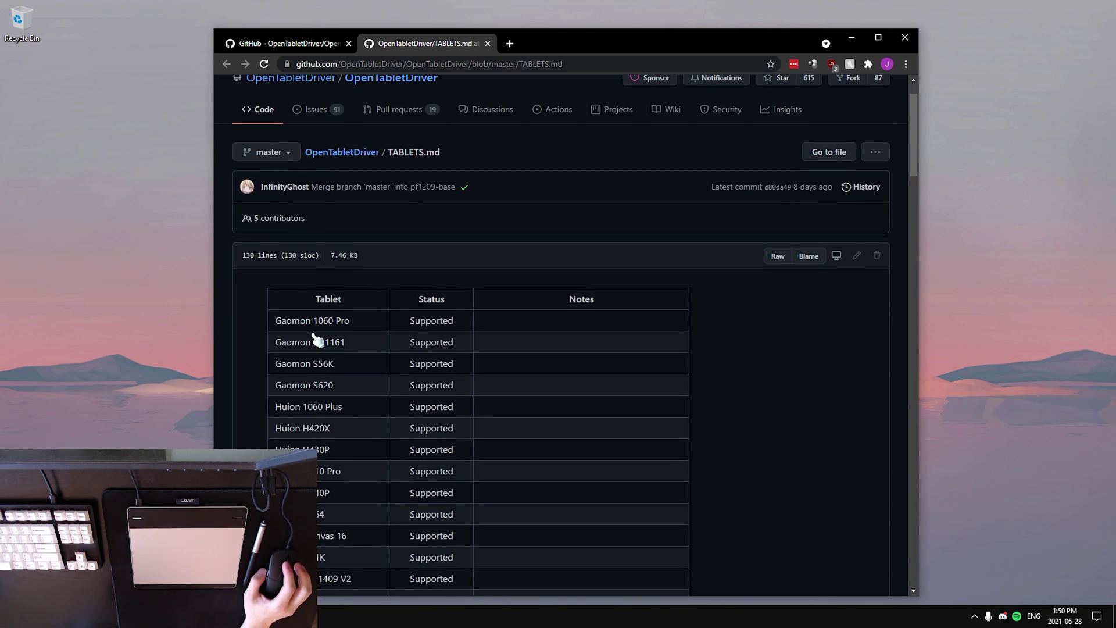
{"action": "scroll", "coordinate": [314, 337], "scroll_direction": "down", "scroll_amount": 6}
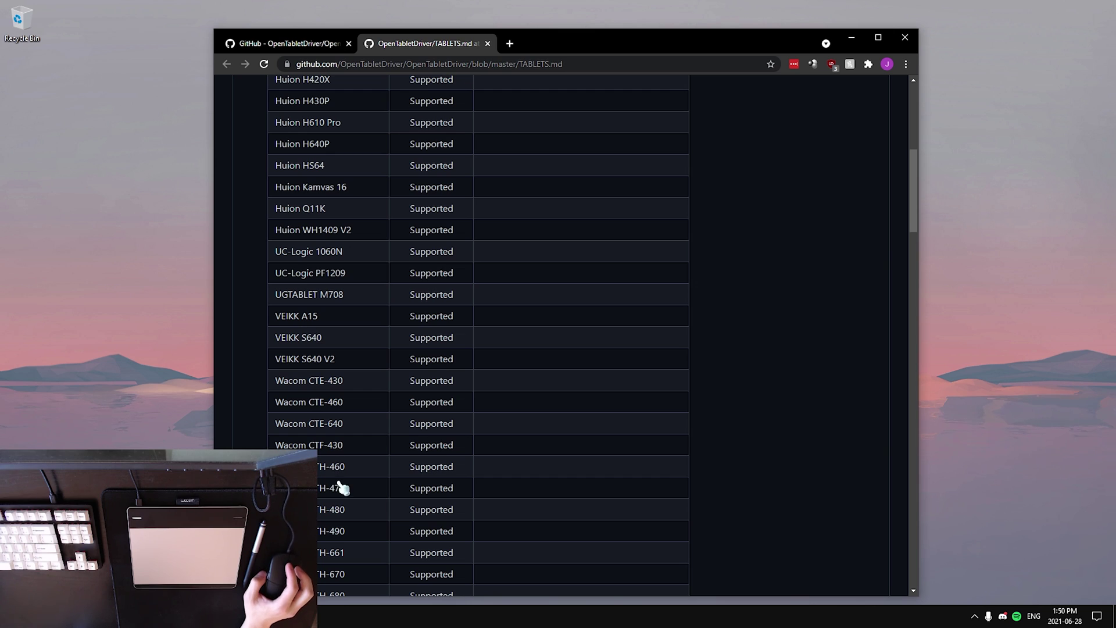
{"action": "double_click", "coordinate": [429, 510]}
Scroll through the supported tablets table, selecting rows to review their statuses
{"action": "scroll", "coordinate": [469, 506], "scroll_direction": "up", "scroll_amount": 1}
{"action": "scroll", "coordinate": [462, 506], "scroll_direction": "down", "scroll_amount": 2}
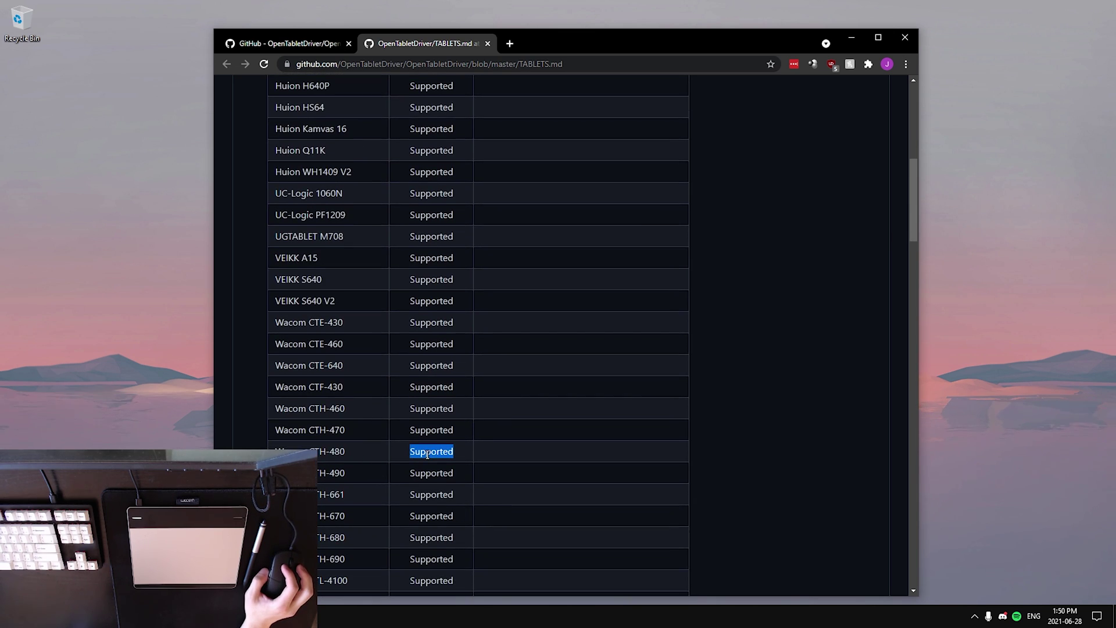
{"action": "scroll", "coordinate": [324, 357], "scroll_direction": "up", "scroll_amount": 3}
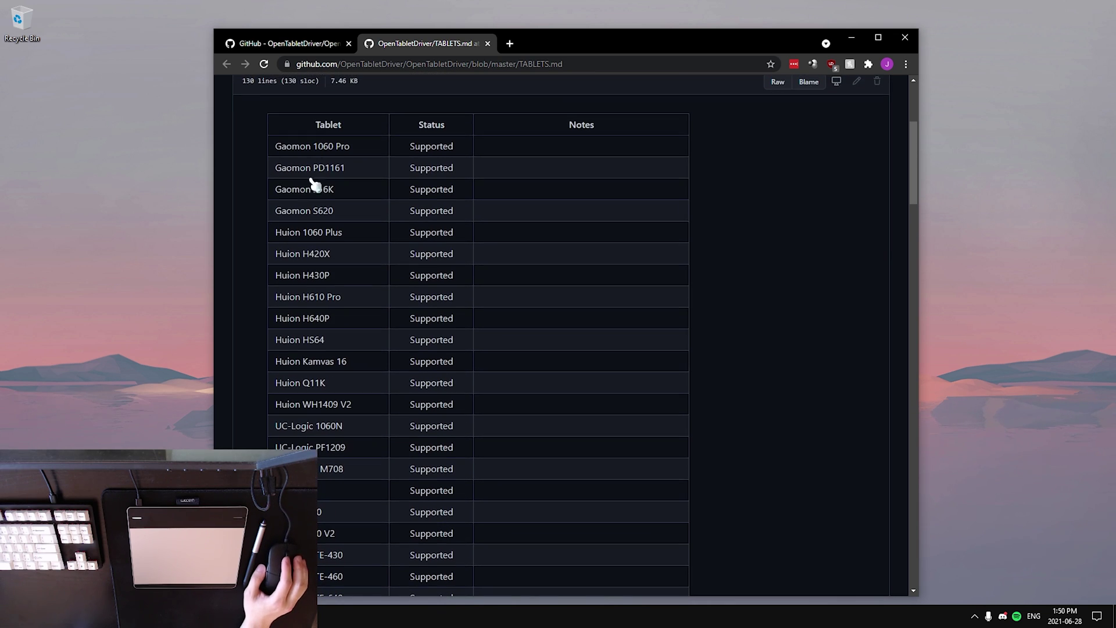
{"action": "scroll", "coordinate": [339, 318], "scroll_direction": "down", "scroll_amount": 5}
{"action": "scroll", "coordinate": [340, 317], "scroll_direction": "down", "scroll_amount": 15}
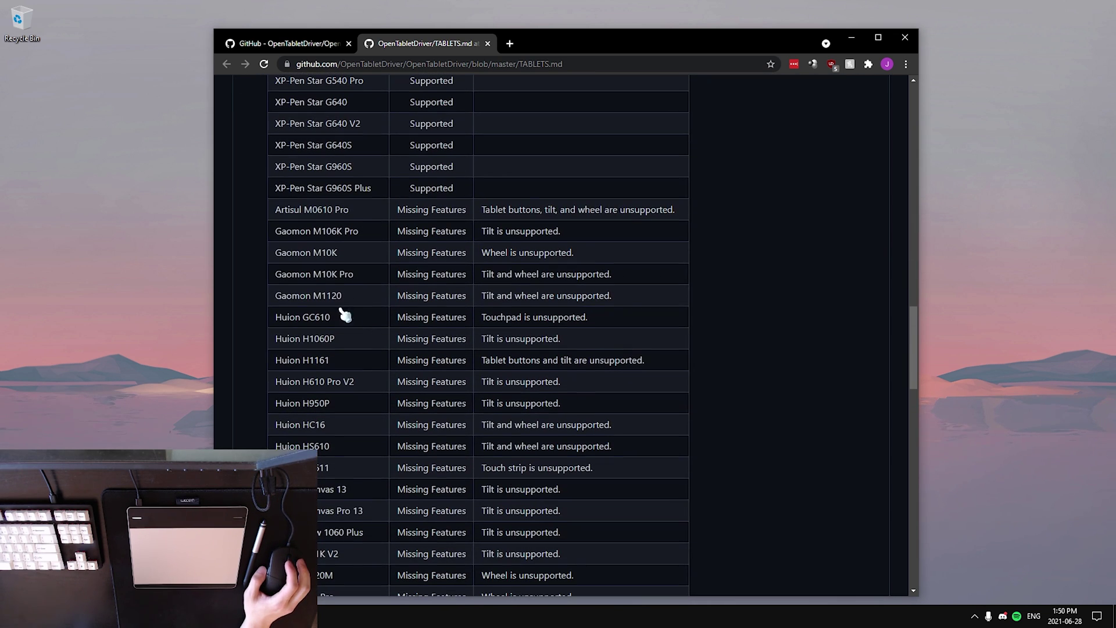
{"action": "left_click_drag", "start_coordinate": [300, 252], "coordinate": [415, 471]}
{"action": "left_click", "coordinate": [416, 485]}
{"action": "scroll", "coordinate": [524, 378], "scroll_direction": "down", "scroll_amount": 3}
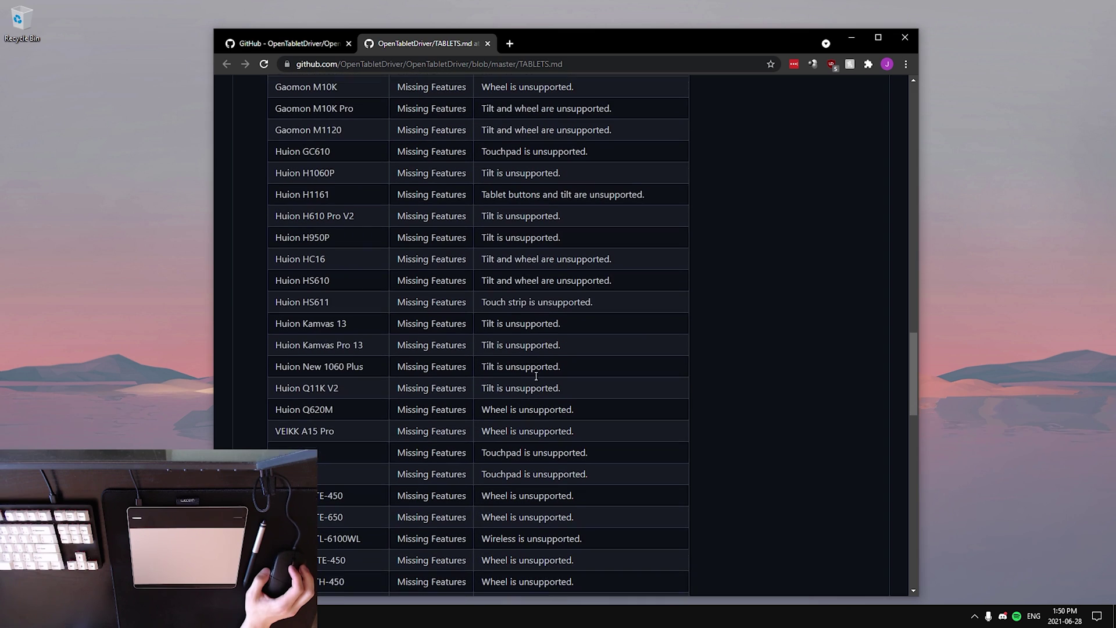
{"action": "scroll", "coordinate": [546, 222], "scroll_direction": "up", "scroll_amount": 2}
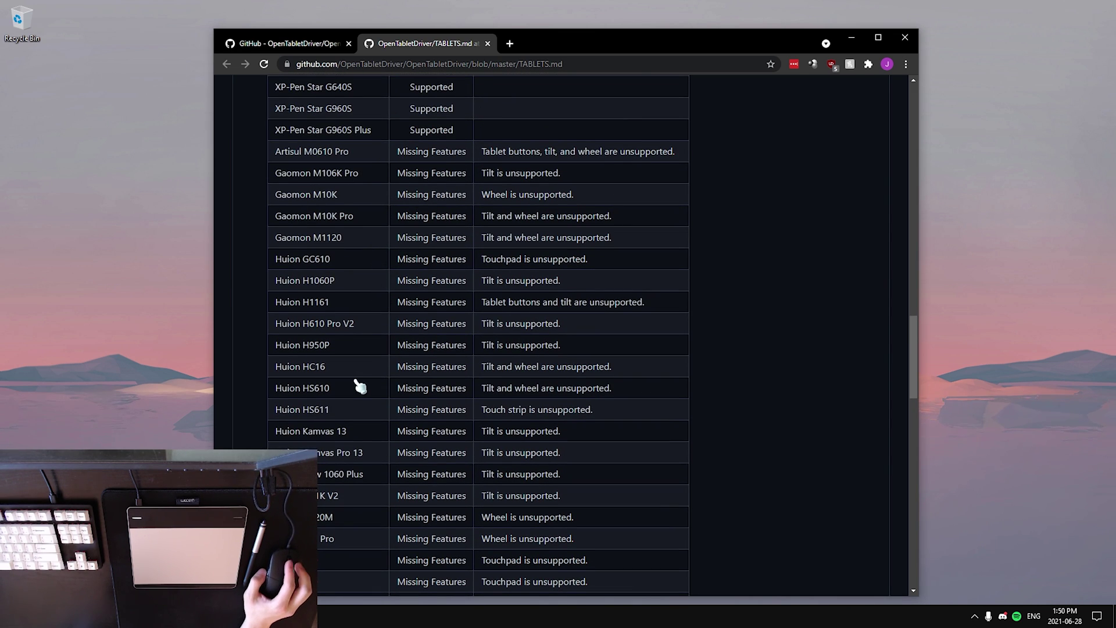
{"action": "scroll", "coordinate": [405, 250], "scroll_direction": "down", "scroll_amount": 6}
{"action": "left_click_drag", "start_coordinate": [303, 304], "coordinate": [330, 466]}
{"action": "left_click", "coordinate": [329, 468]}
Review the remaining rows, including the Untested ones, and mark the XD-0608-U's Supported status
{"action": "scroll", "coordinate": [329, 468], "scroll_direction": "down", "scroll_amount": 7}
{"action": "scroll", "coordinate": [316, 417], "scroll_direction": "down", "scroll_amount": 5}
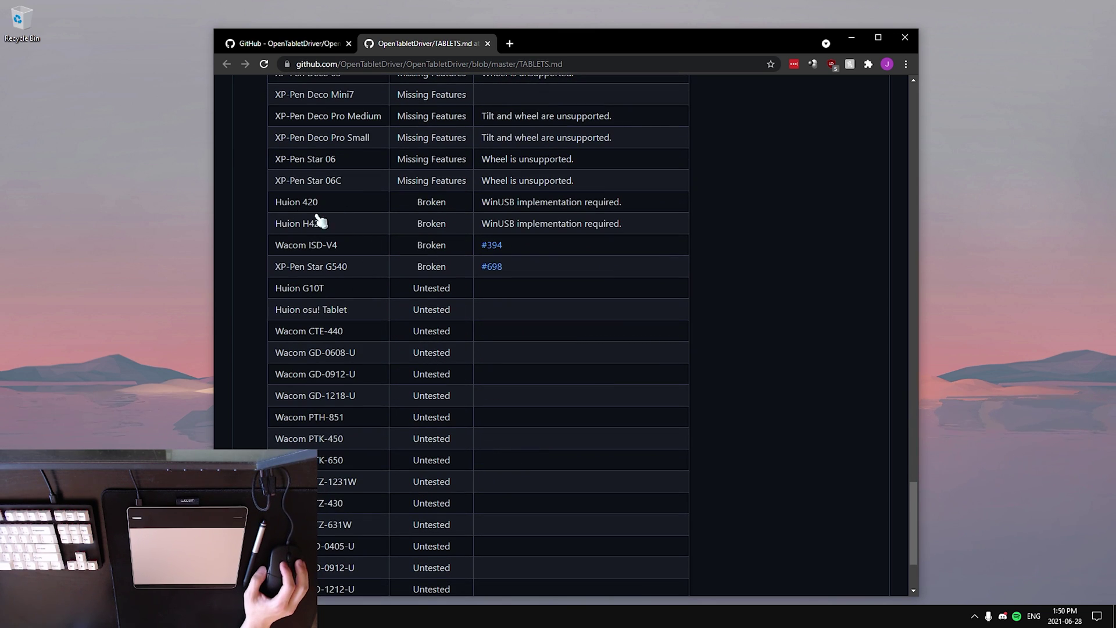
{"action": "left_click_drag", "start_coordinate": [272, 202], "coordinate": [358, 278]}
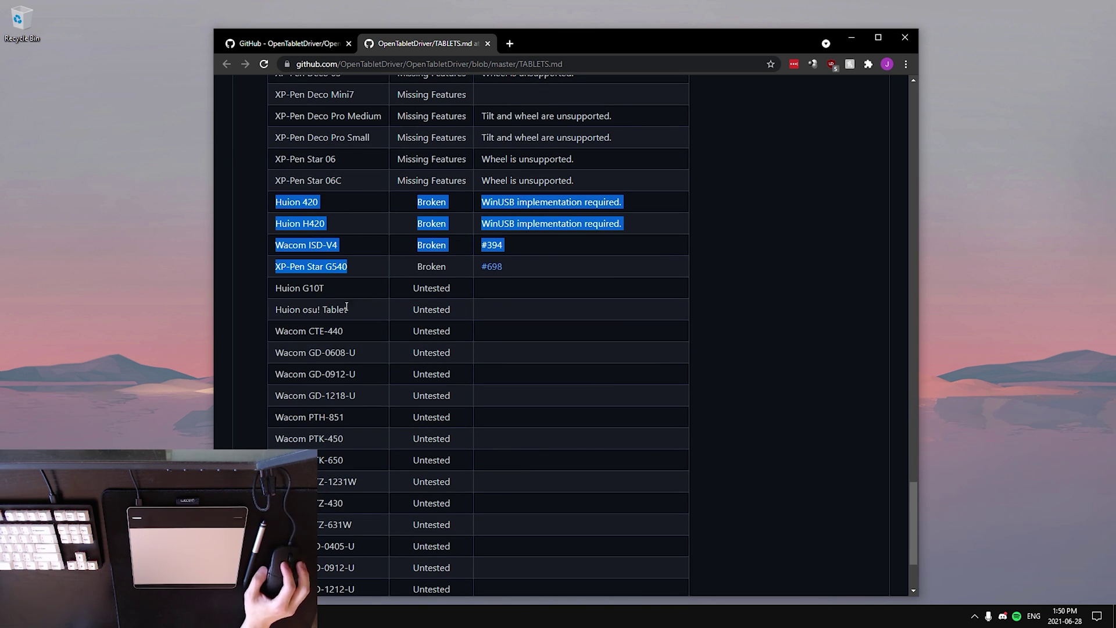
{"action": "scroll", "coordinate": [346, 307], "scroll_direction": "down", "scroll_amount": 1}
{"action": "left_click_drag", "start_coordinate": [280, 225], "coordinate": [506, 568]}
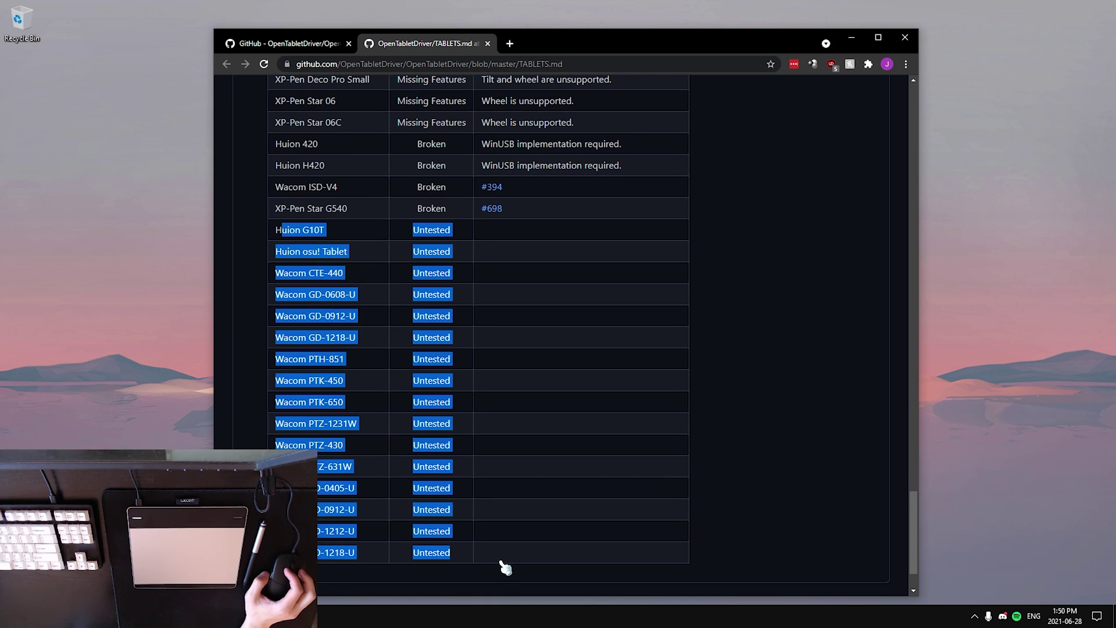
{"action": "left_click", "coordinate": [494, 503]}
{"action": "left_click_drag", "start_coordinate": [914, 513], "coordinate": [927, 273]}
{"action": "double_click", "coordinate": [431, 348]}
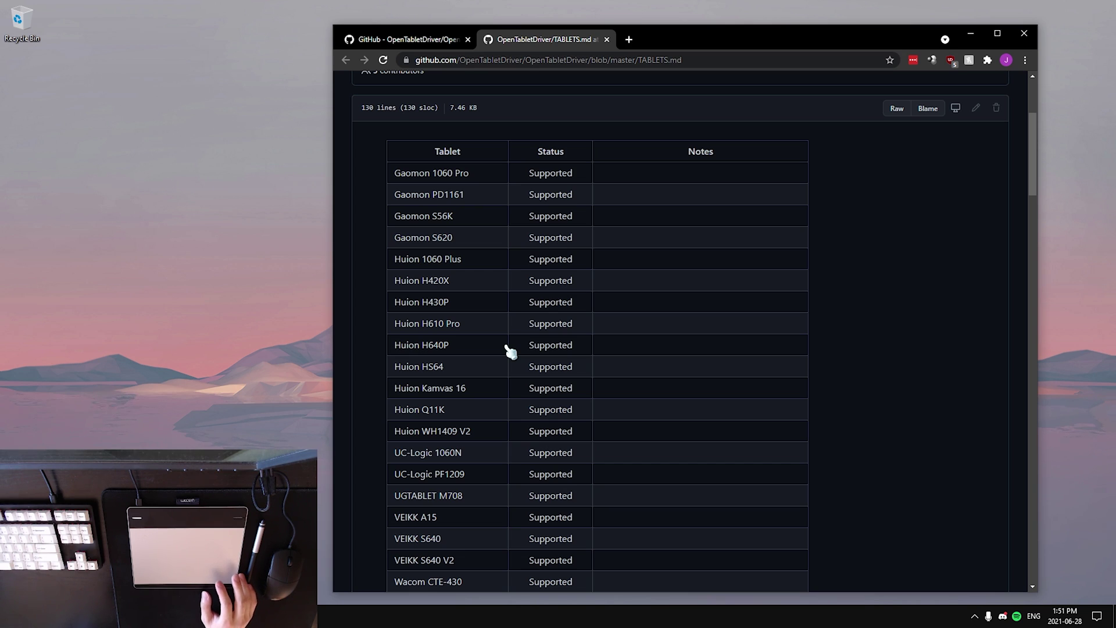
Close the TABLETS.md tab and highlight the README's Installation heading
{"action": "key", "text": "ctrl+w"}
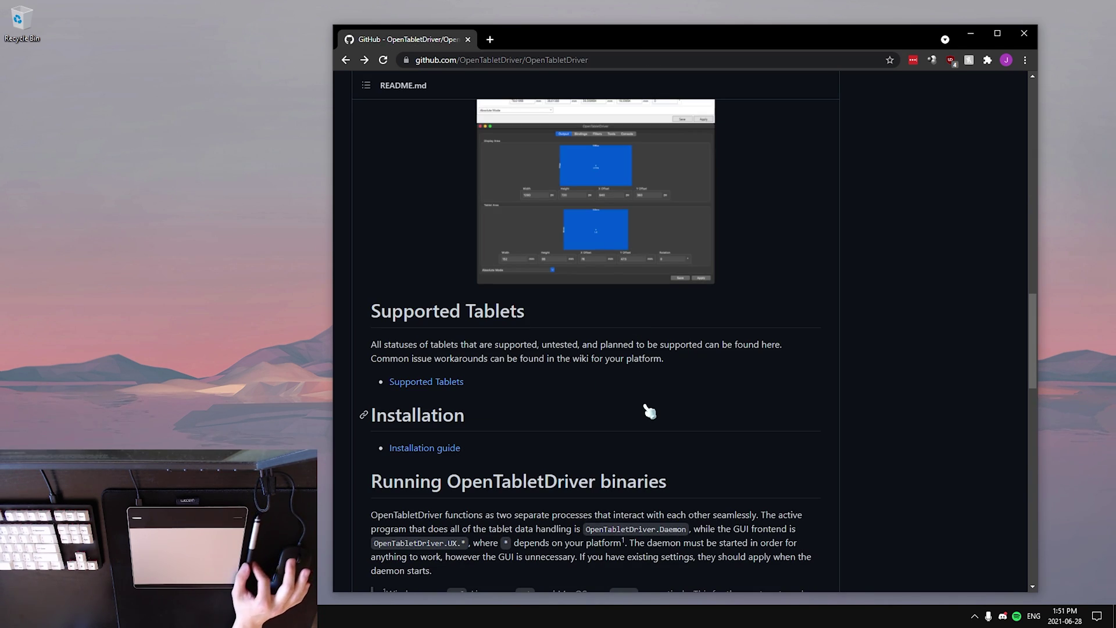
{"action": "scroll", "coordinate": [476, 410], "scroll_direction": "down", "scroll_amount": 1}
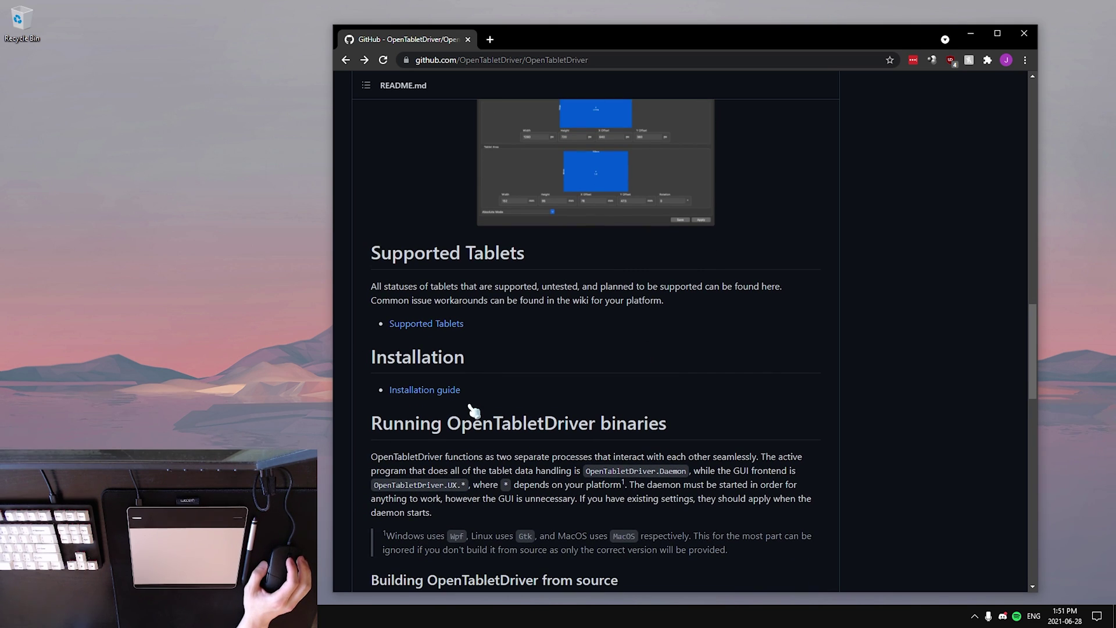
{"action": "left_click_drag", "start_coordinate": [382, 357], "coordinate": [478, 363]}
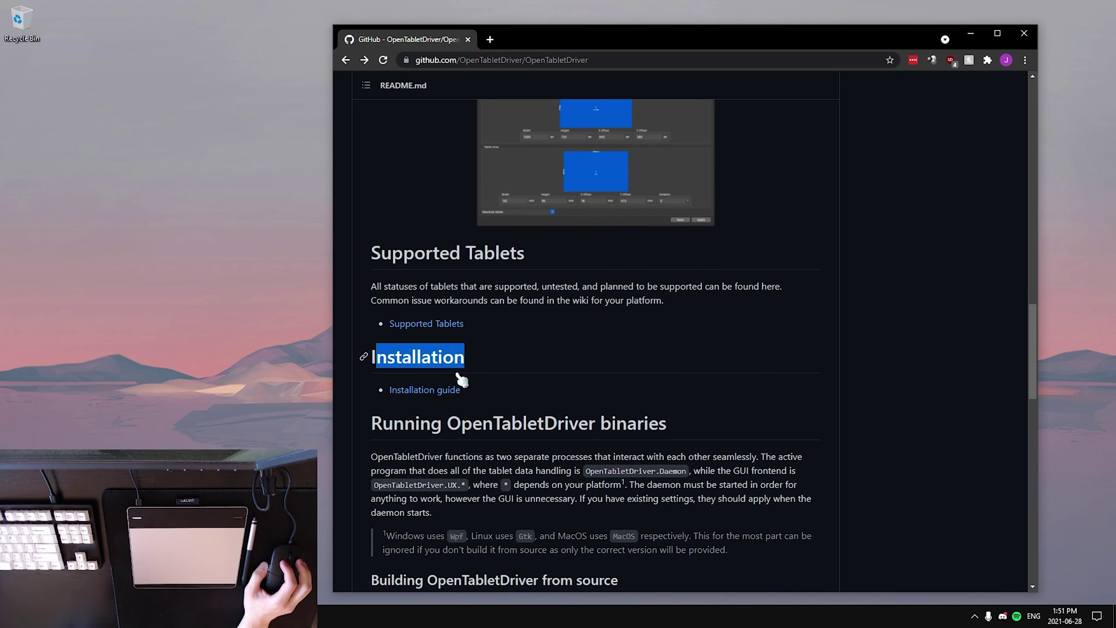
Open the Installation guide wiki page and jump to its Windows instructions
{"action": "left_click", "coordinate": [419, 393]}
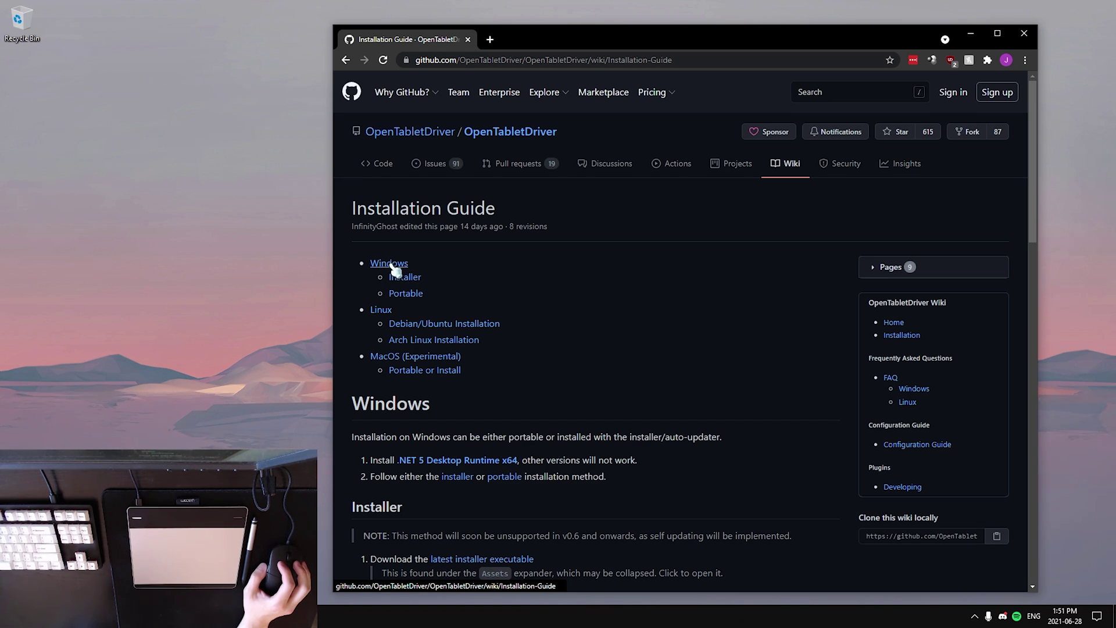
{"action": "left_click", "coordinate": [400, 266]}
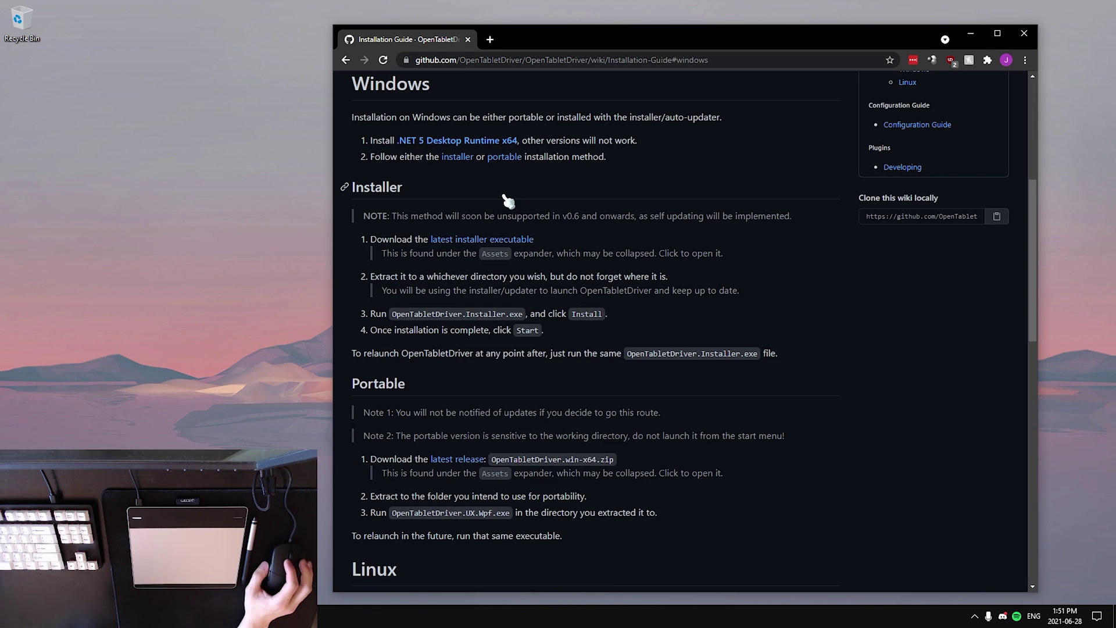
{"action": "scroll", "coordinate": [418, 139], "scroll_direction": "up", "scroll_amount": 1}
{"action": "scroll", "coordinate": [419, 134], "scroll_direction": "down", "scroll_amount": 1}
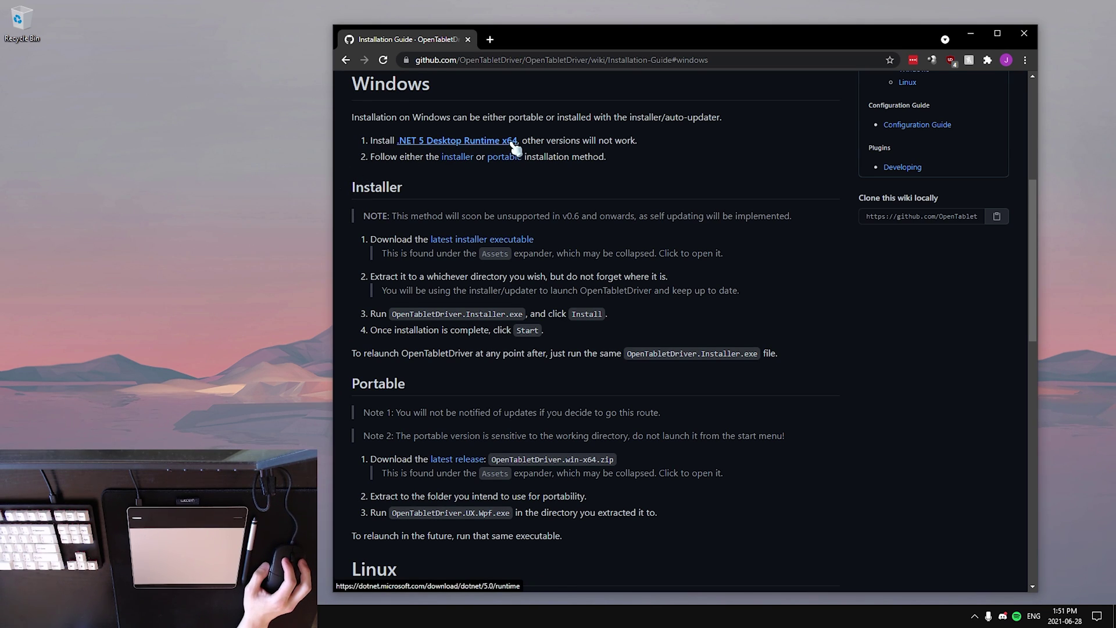
Download the x64 .NET 5 Desktop Runtime installer from Microsoft, then close that page
{"action": "middle_click", "coordinate": [422, 143]}
{"action": "key", "text": "ctrl+Tab"}
{"action": "scroll", "coordinate": [712, 366], "scroll_direction": "down", "scroll_amount": 1}
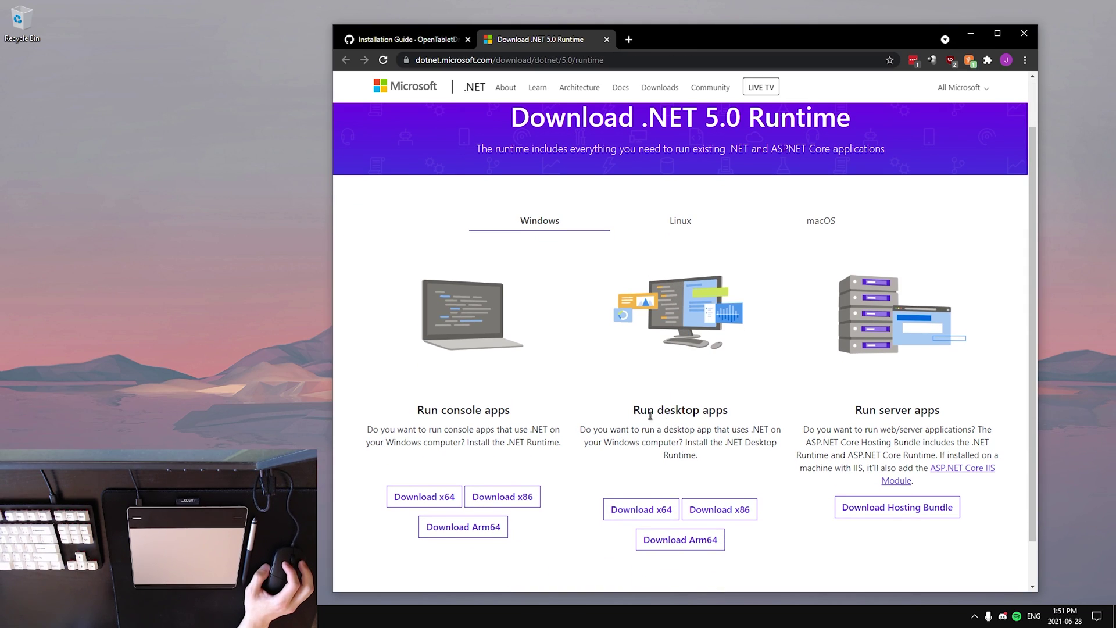
{"action": "left_click_drag", "start_coordinate": [642, 411], "coordinate": [750, 414]}
{"action": "left_click", "coordinate": [621, 413]}
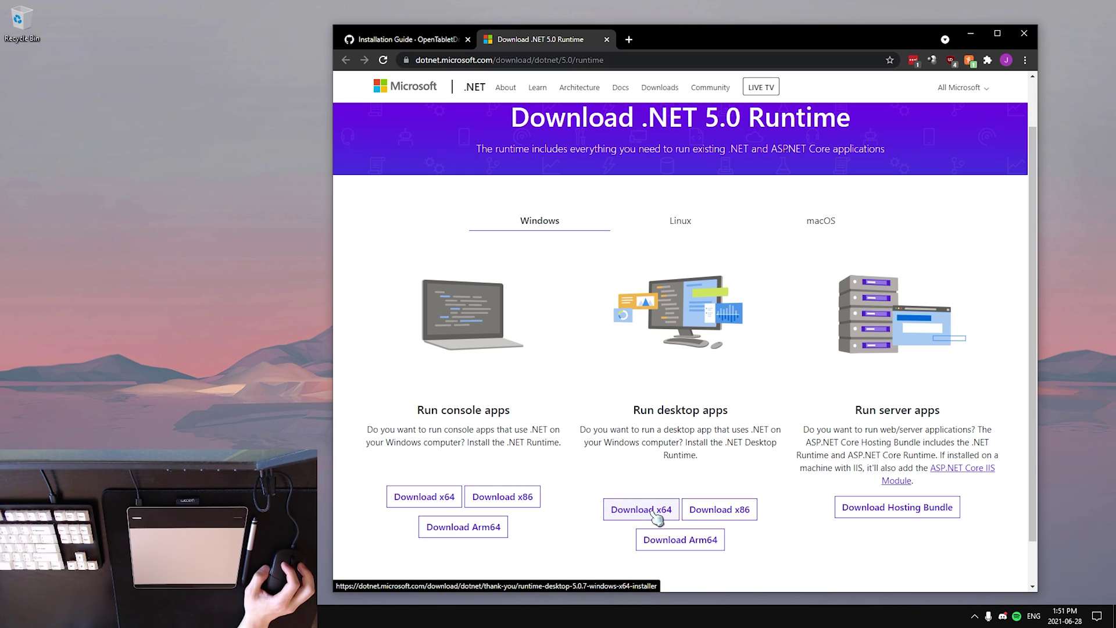
{"action": "left_click", "coordinate": [639, 515]}
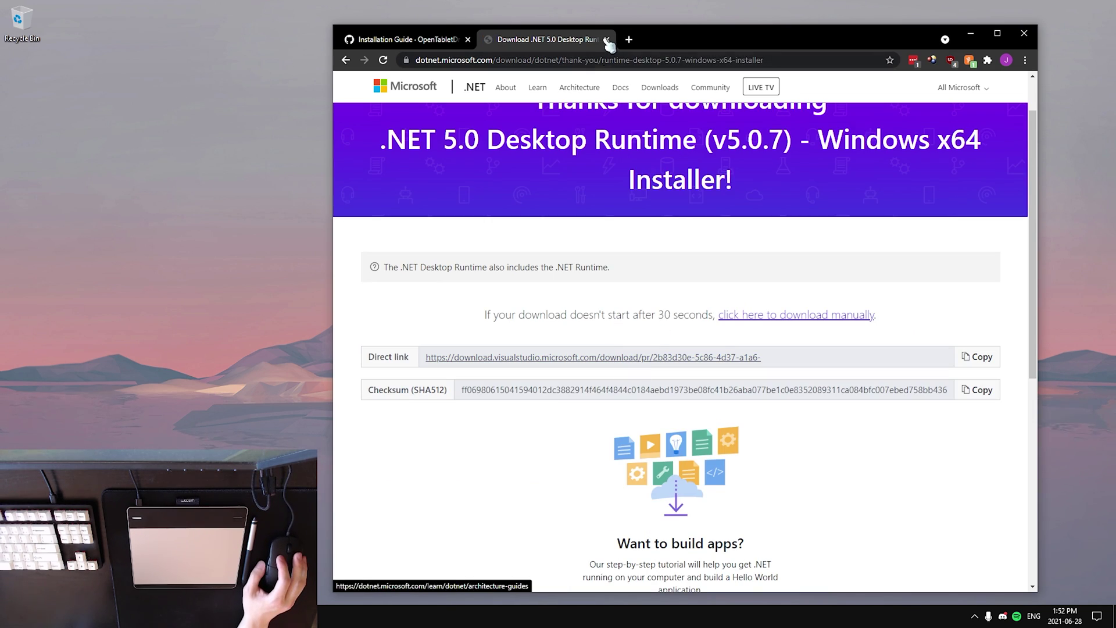
{"action": "left_click", "coordinate": [607, 39]}
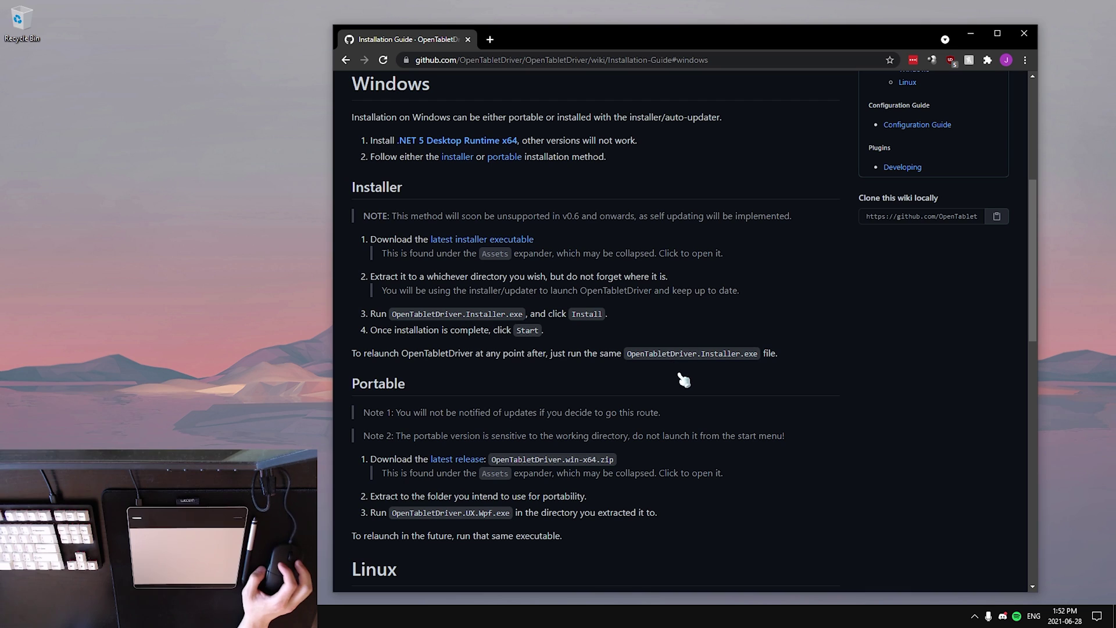
Open the Installer v0.4.1 release page and download OpenTabletDriver.Installer.exe
{"action": "left_click", "coordinate": [459, 157]}
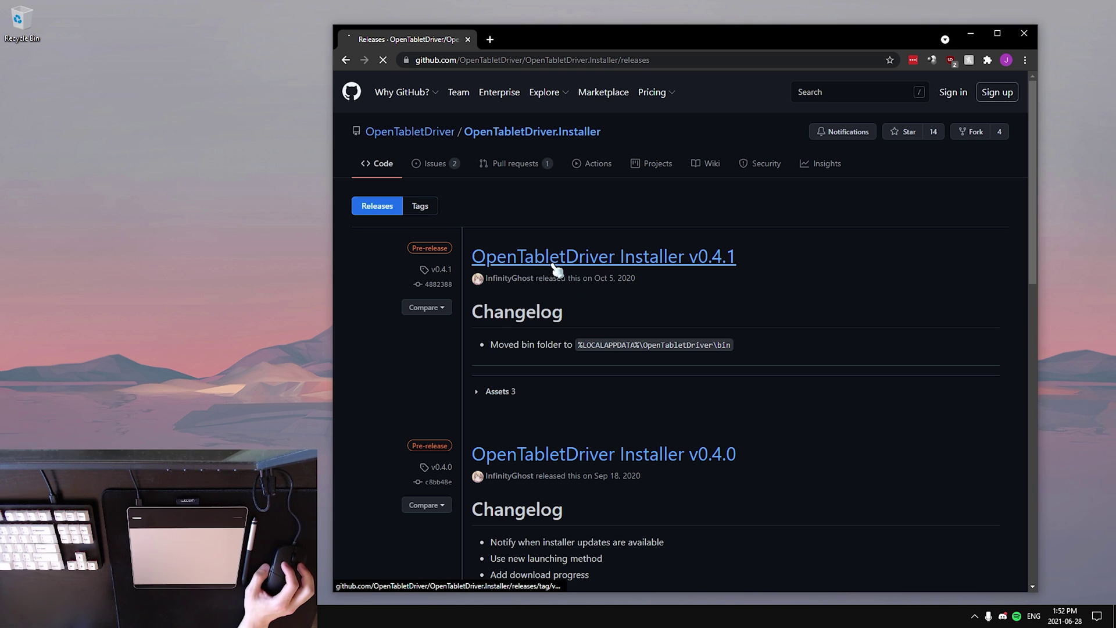
{"action": "left_click", "coordinate": [518, 260]}
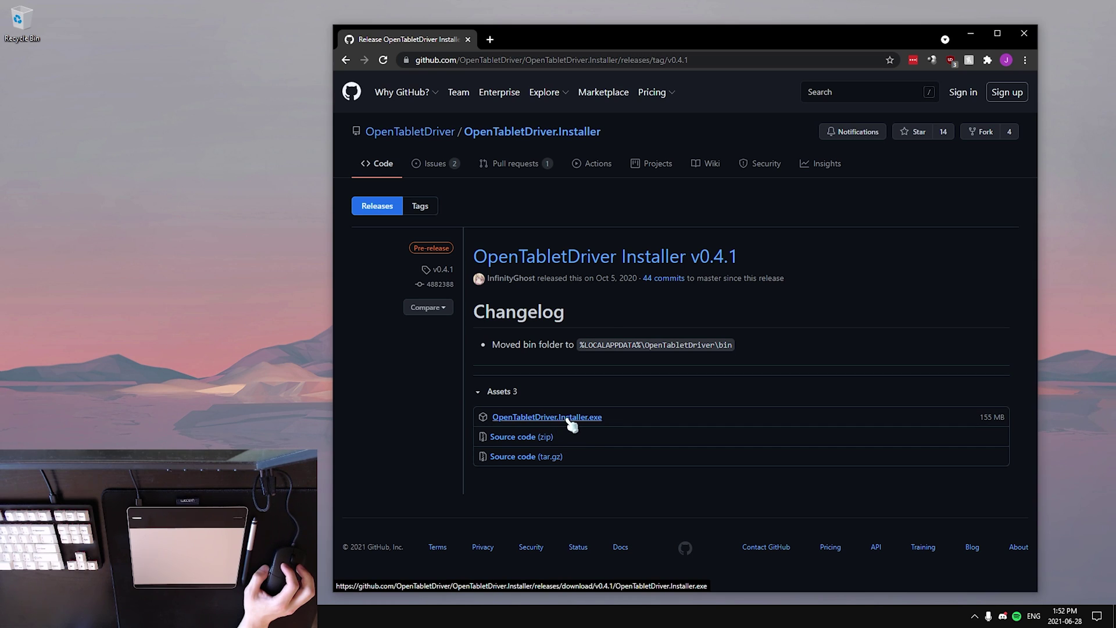
{"action": "left_click", "coordinate": [595, 422]}
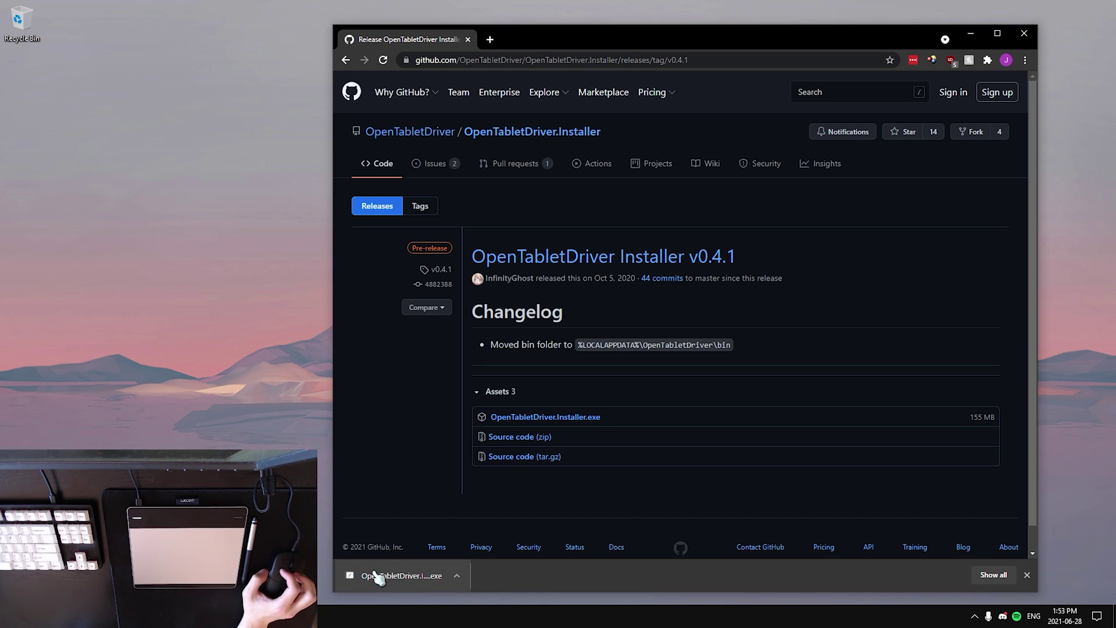
Copy the installer to the desktop, launch it, and choose Run anyway past SmartScreen
{"action": "left_click_drag", "start_coordinate": [402, 575], "coordinate": [35, 90]}
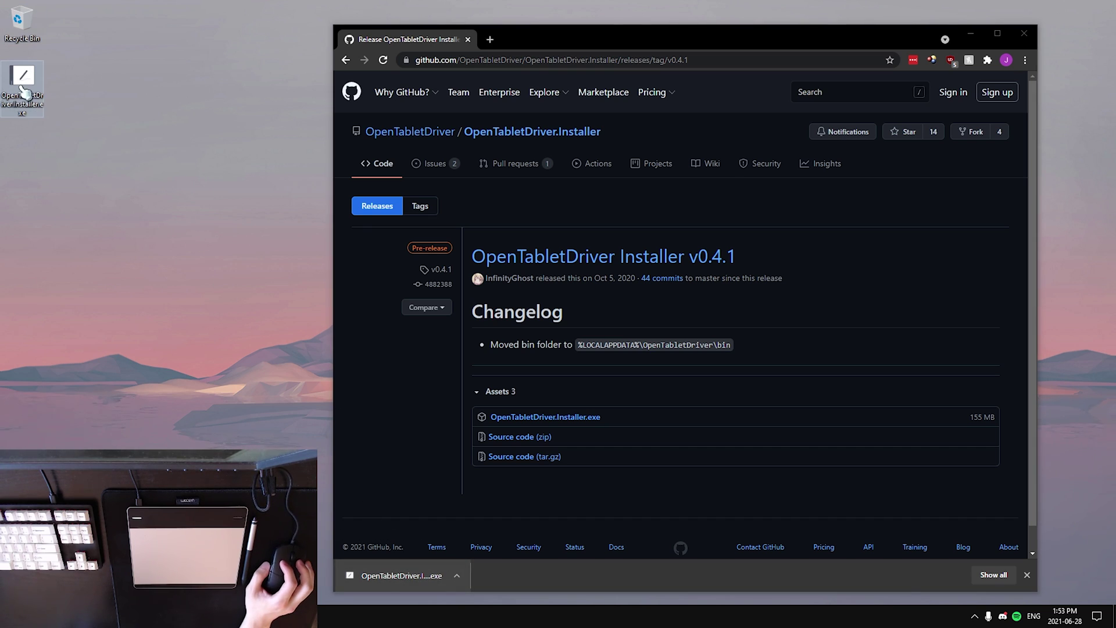
{"action": "double_click", "coordinate": [35, 87]}
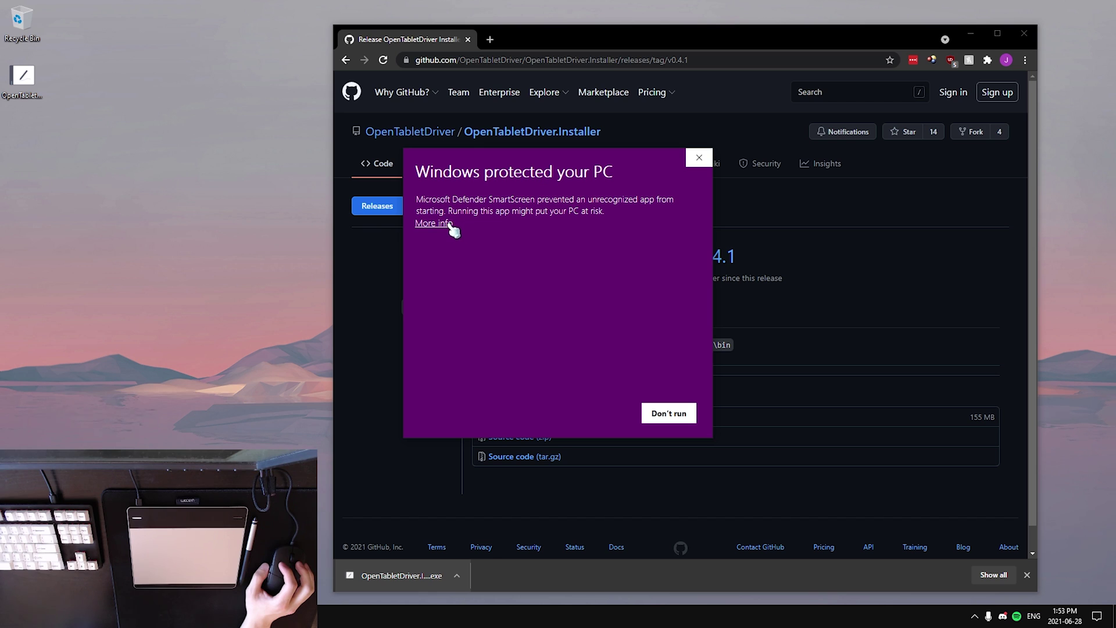
{"action": "left_click", "coordinate": [434, 224]}
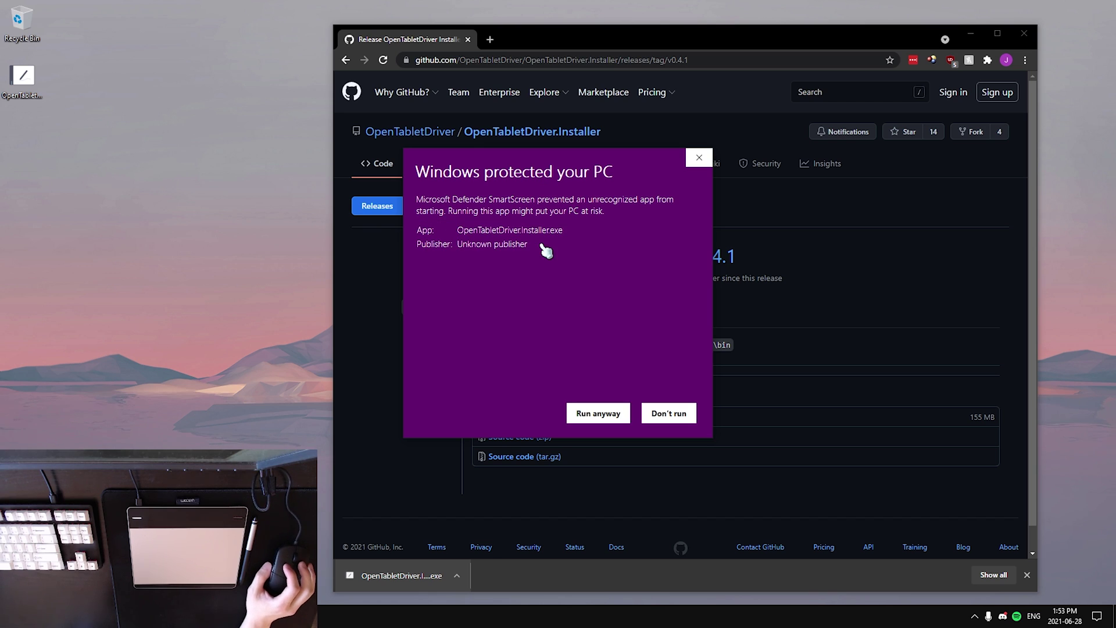
{"action": "left_click", "coordinate": [606, 421]}
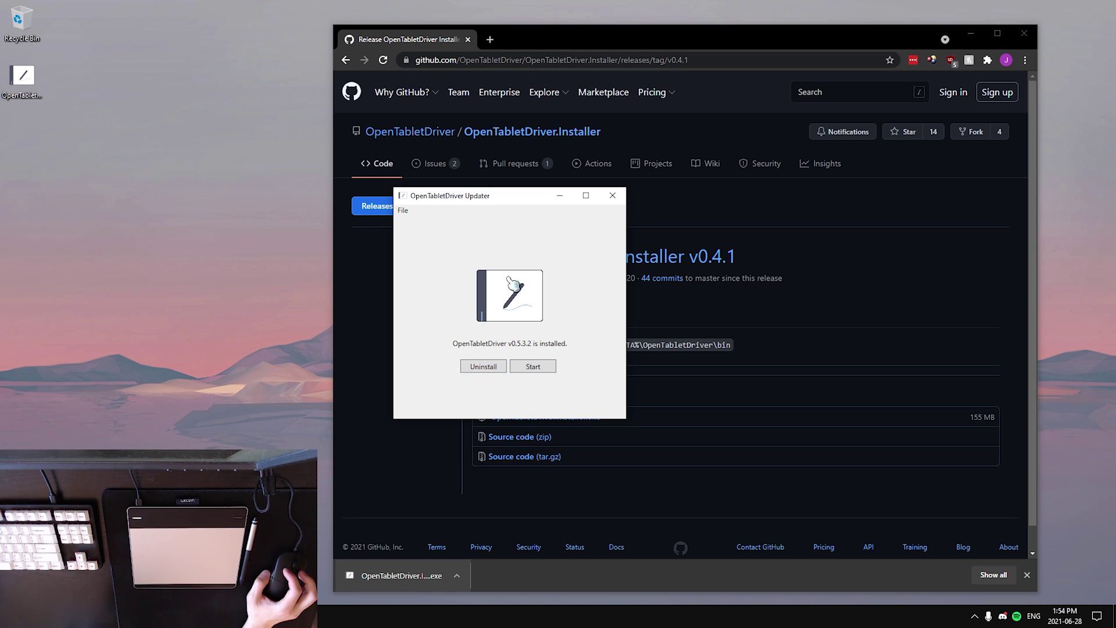
Start OpenTabletDriver from the Updater and detect the Wacom CTH-480 via Tablets > Detect tablet
{"action": "left_click", "coordinate": [532, 366]}
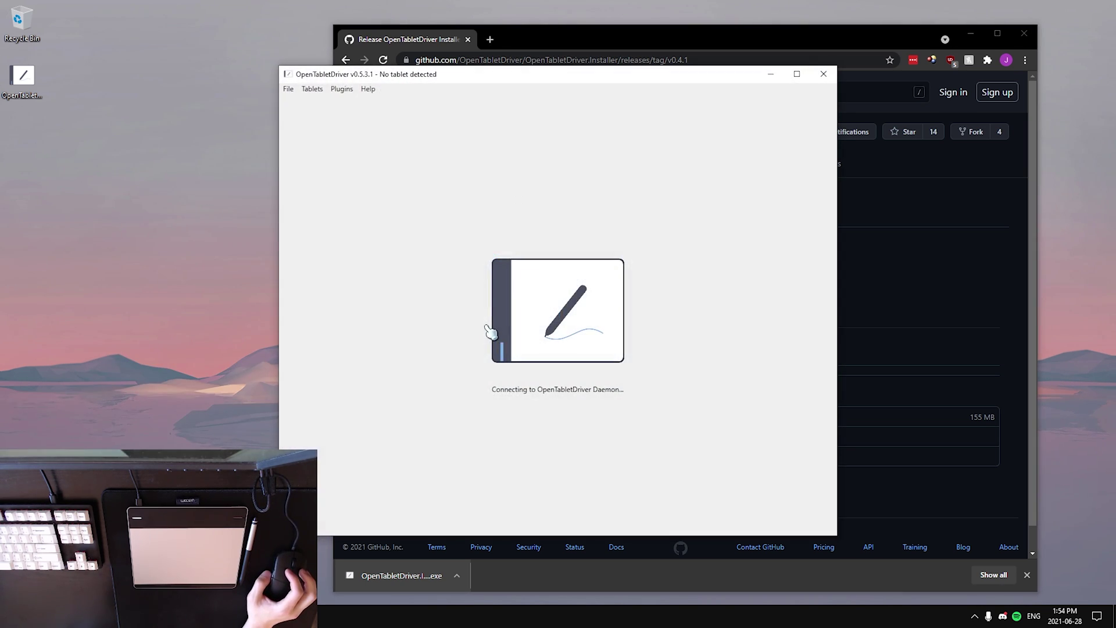
{"action": "left_click_drag", "start_coordinate": [482, 78], "coordinate": [509, 111]}
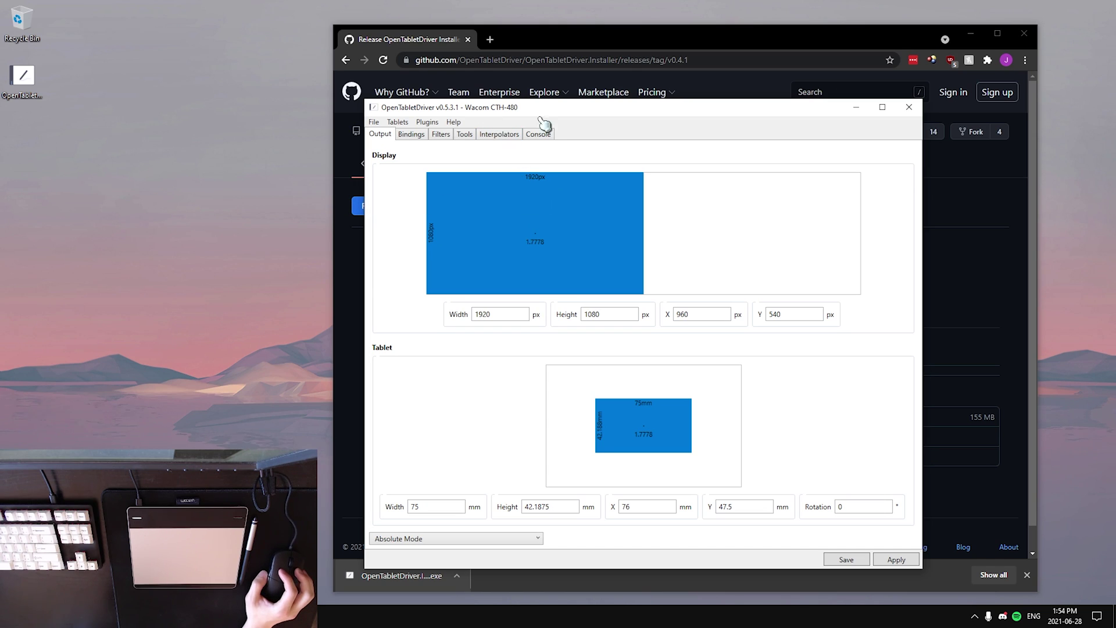
{"action": "left_click", "coordinate": [407, 123]}
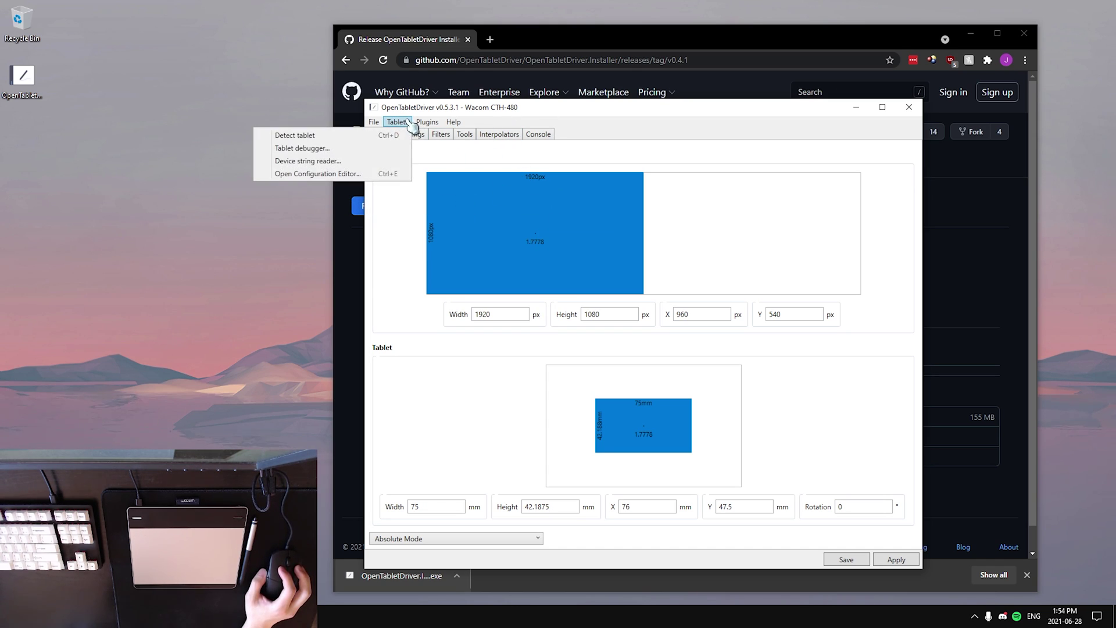
{"action": "left_click", "coordinate": [317, 142]}
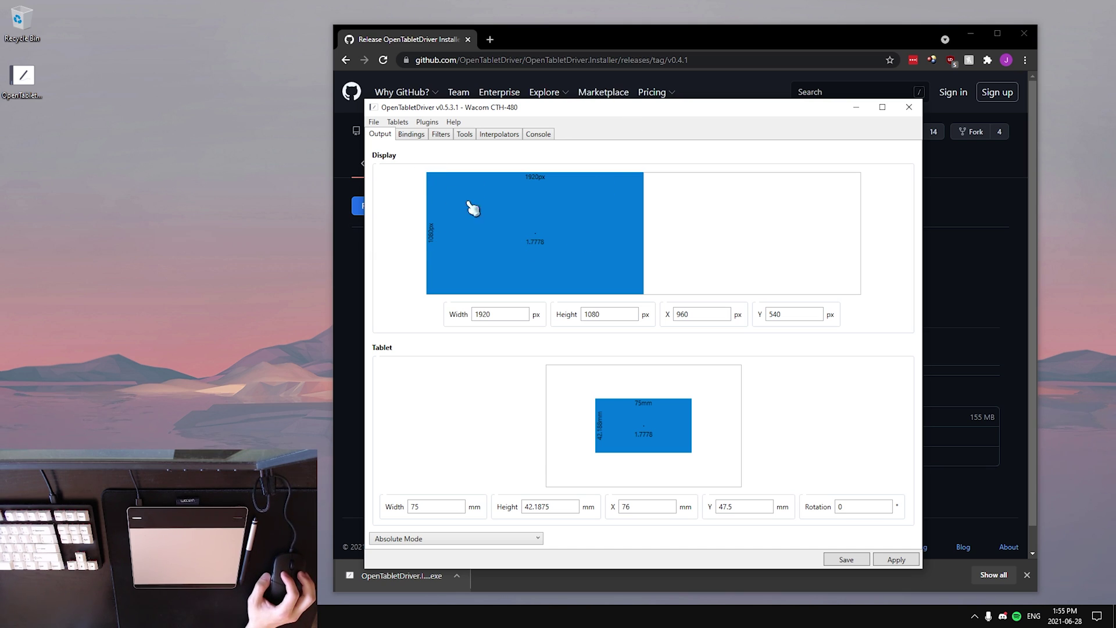
{"action": "right_click", "coordinate": [588, 220]}
{"action": "mouse_move", "coordinate": [548, 285]}
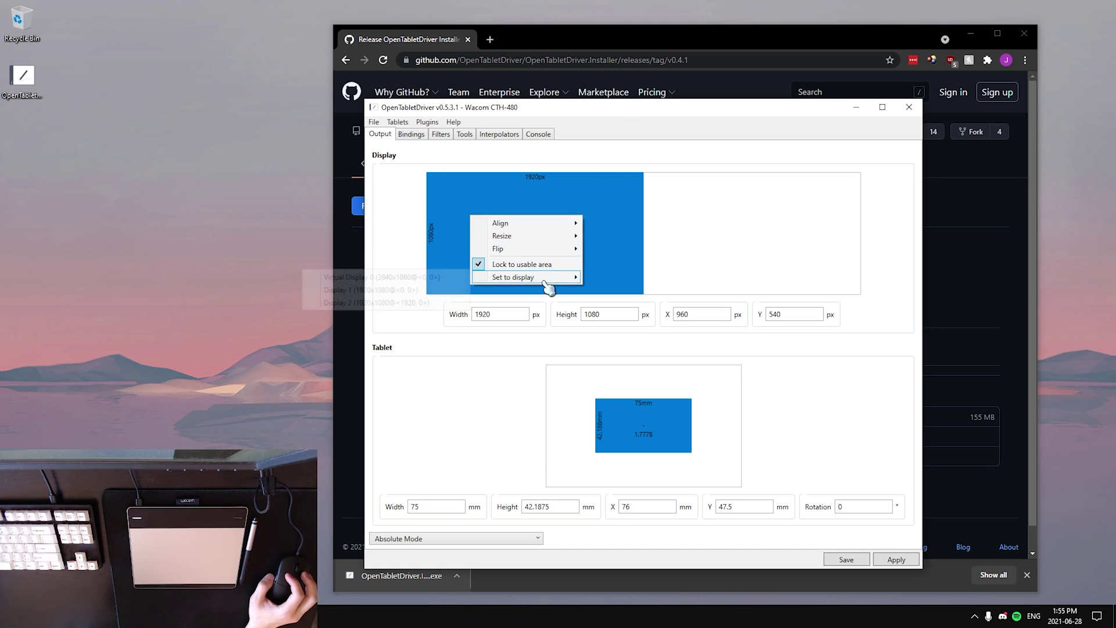
Map the screen area to Display 1
{"action": "left_click", "coordinate": [386, 289]}
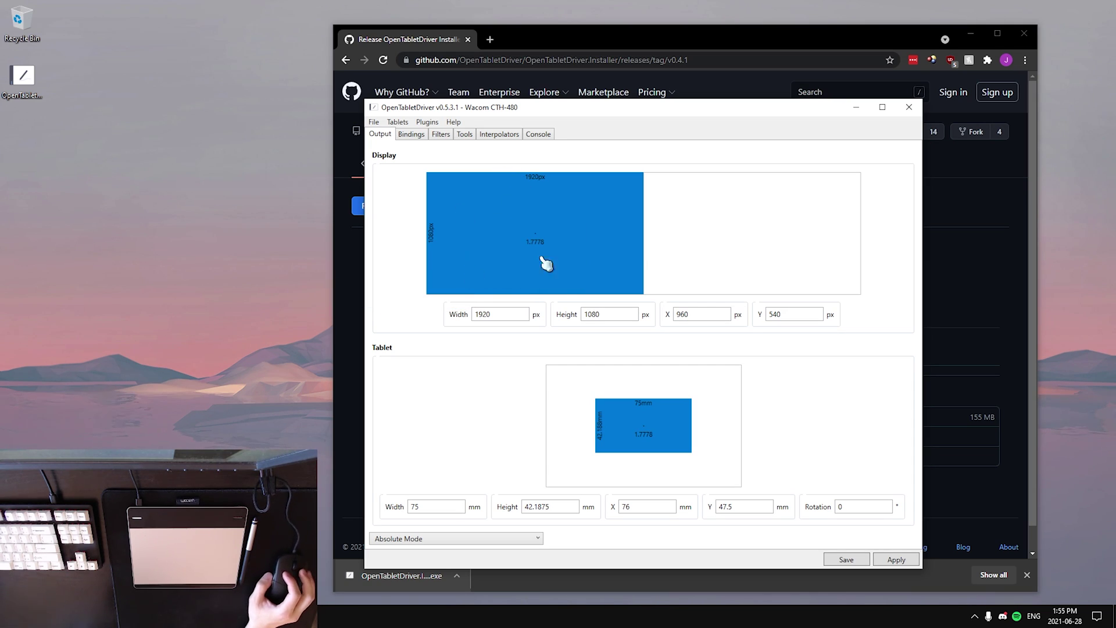
{"action": "right_click", "coordinate": [497, 262]}
{"action": "left_click", "coordinate": [418, 258]}
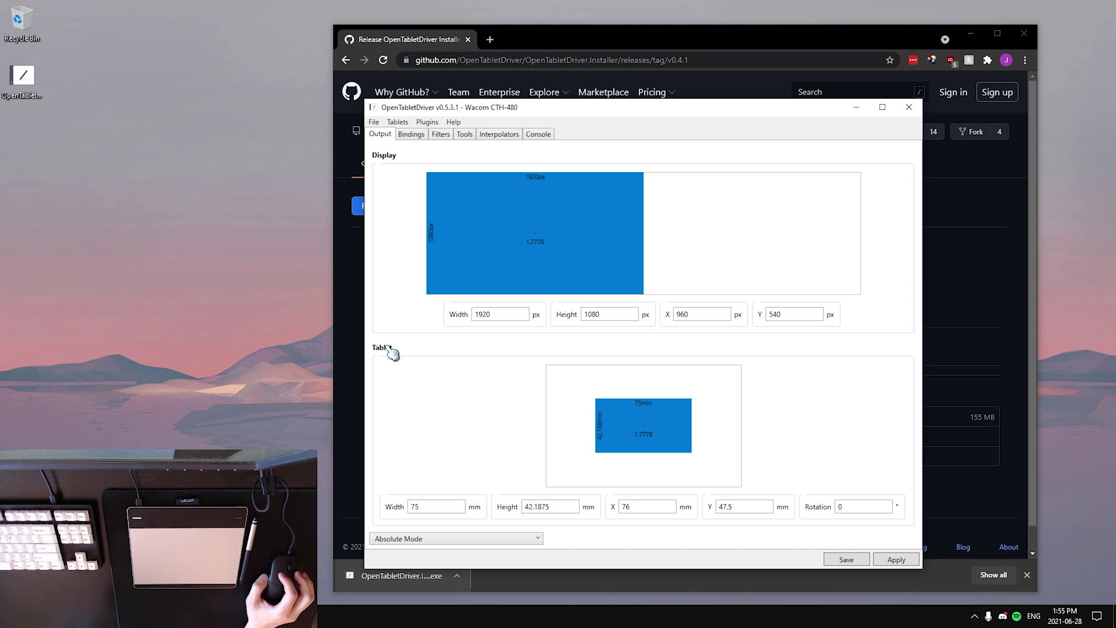
Centre the 75 × 42.1875 mm tablet area on the pad with Align > Center
{"action": "right_click", "coordinate": [634, 422]}
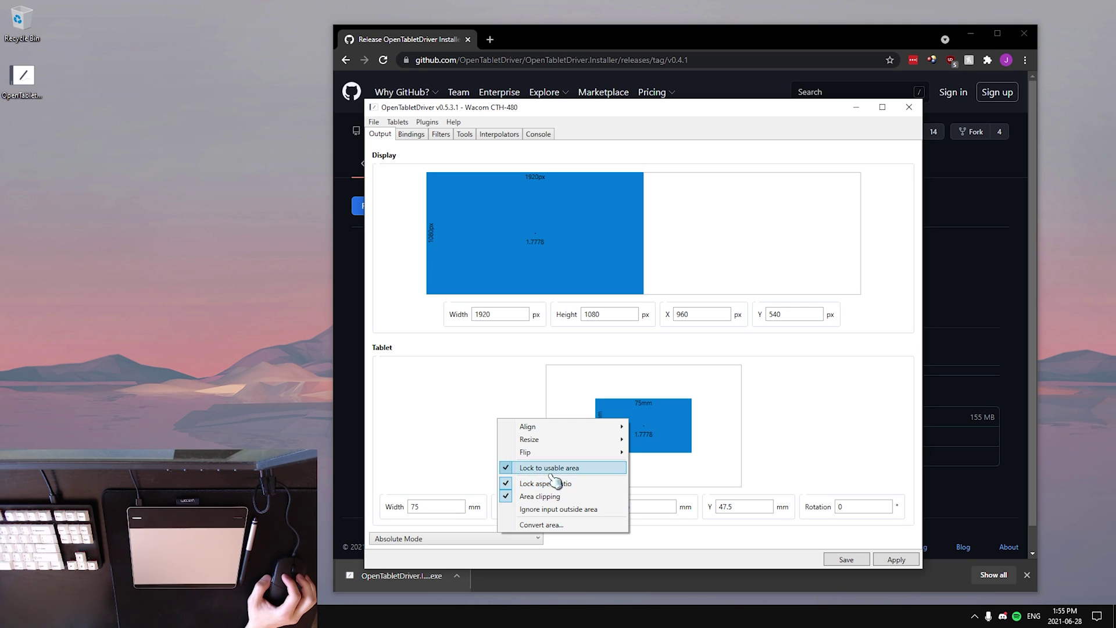
{"action": "mouse_move", "coordinate": [531, 428]}
{"action": "left_click", "coordinate": [483, 430]}
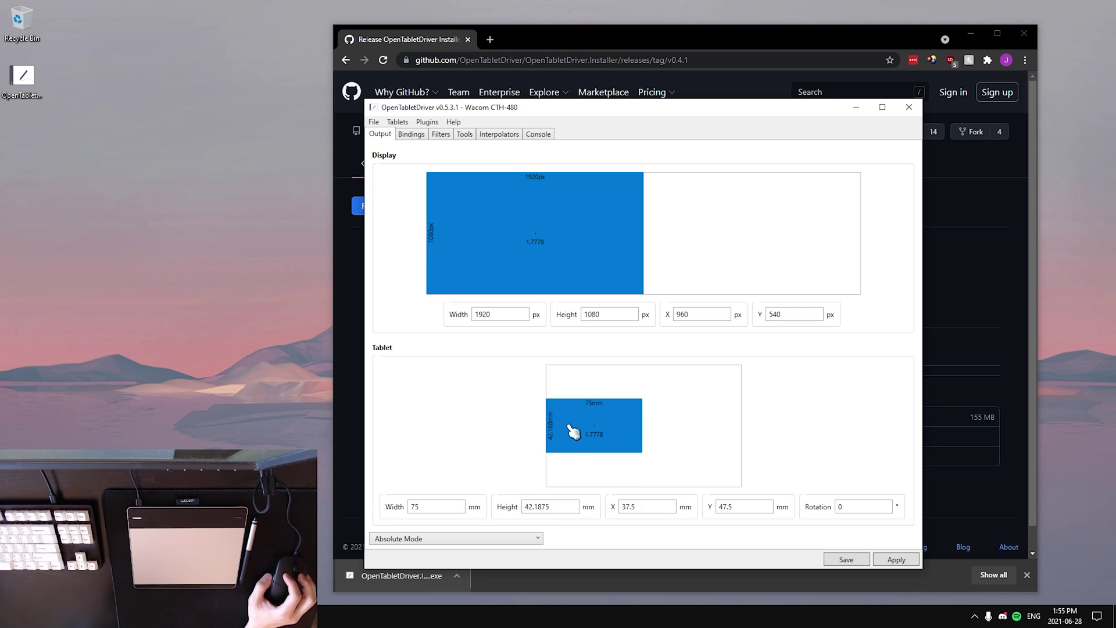
{"action": "right_click", "coordinate": [574, 429]}
{"action": "left_click", "coordinate": [411, 484]}
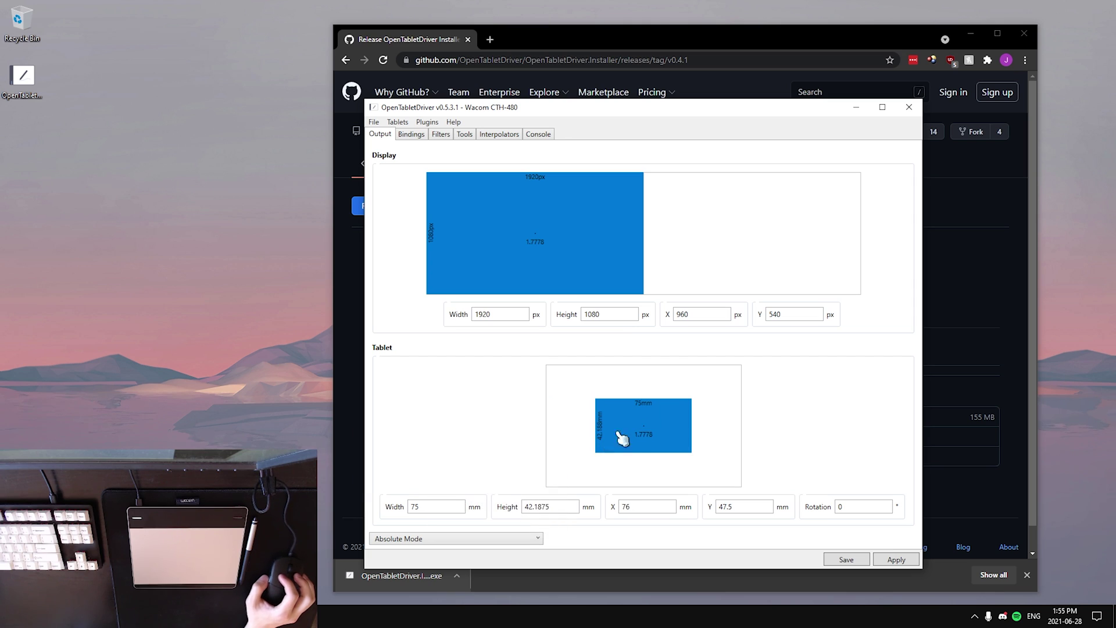
Check the area converter, keeping Wacom, VEIKK selected, and close it unchanged
{"action": "right_click", "coordinate": [651, 416]}
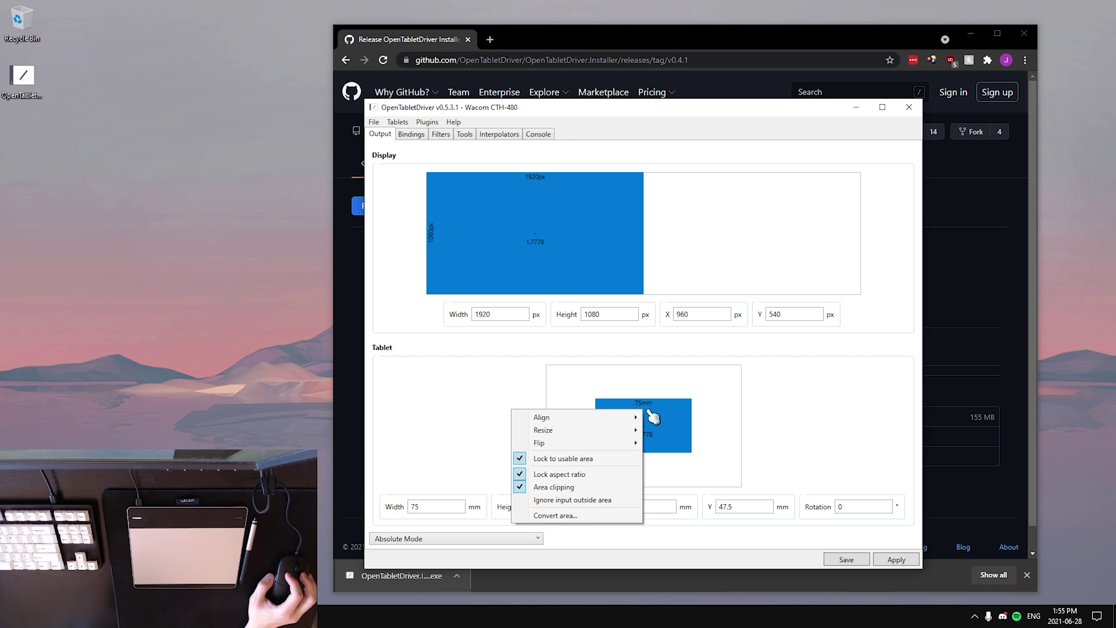
{"action": "left_click", "coordinate": [577, 515]}
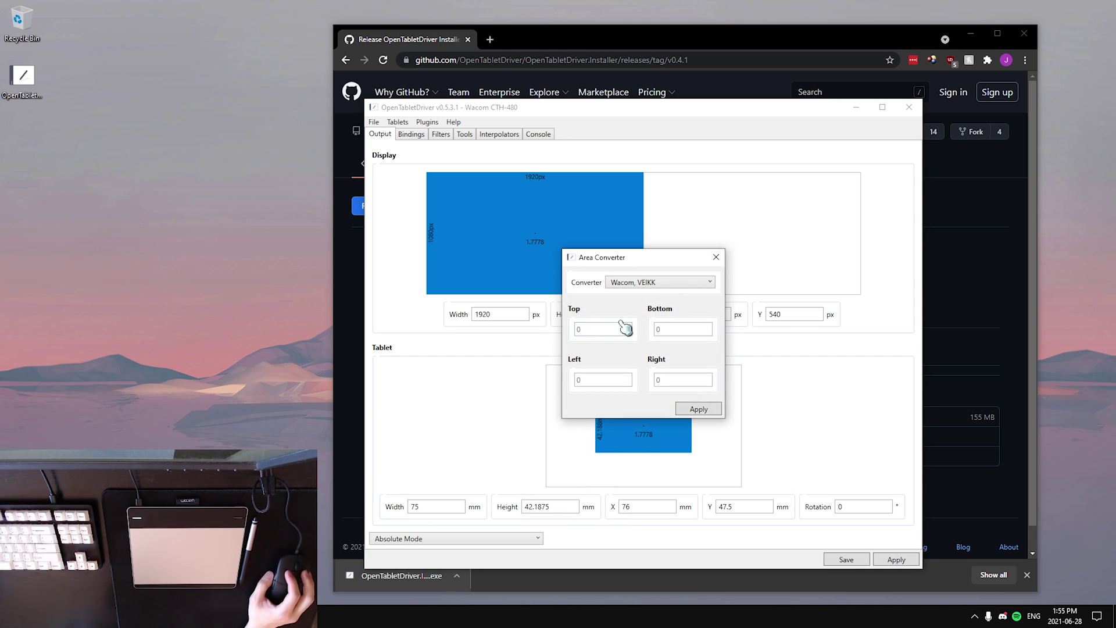
{"action": "left_click", "coordinate": [659, 283]}
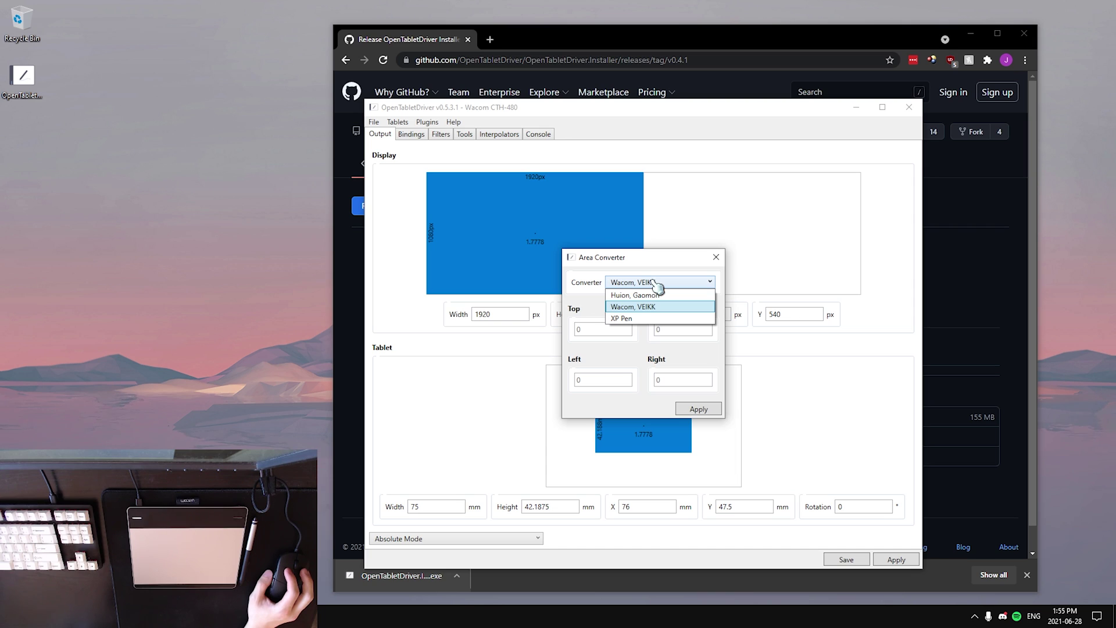
{"action": "left_click", "coordinate": [635, 308]}
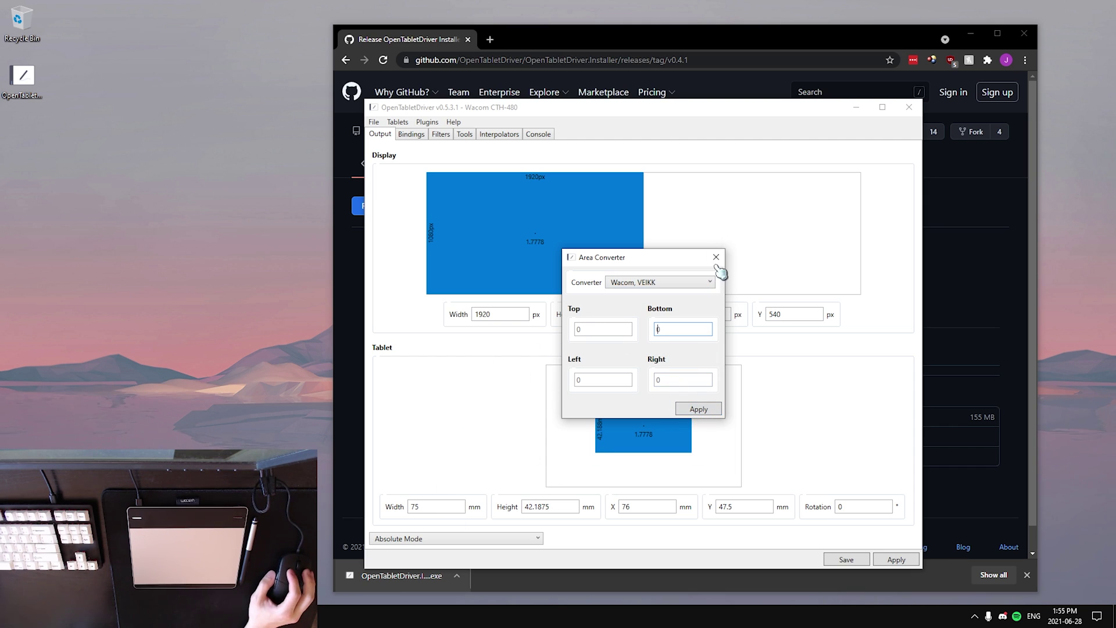
{"action": "left_click", "coordinate": [716, 257]}
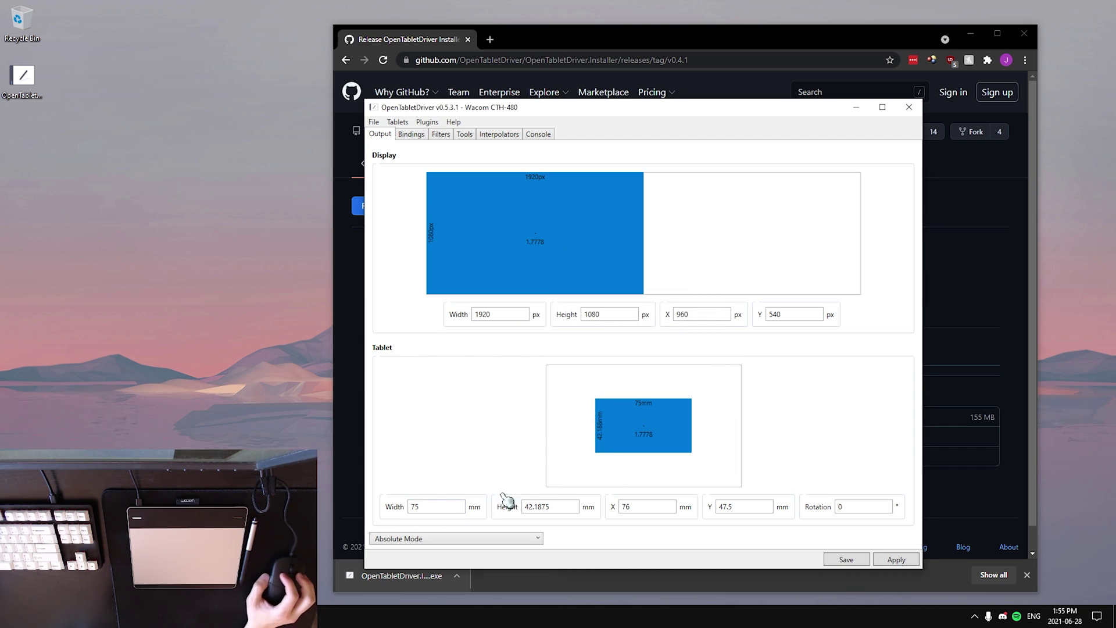
Revert the tablet area width to 75 mm, save the settings, and check the output mode
{"action": "left_click_drag", "start_coordinate": [437, 507], "coordinate": [378, 519]}
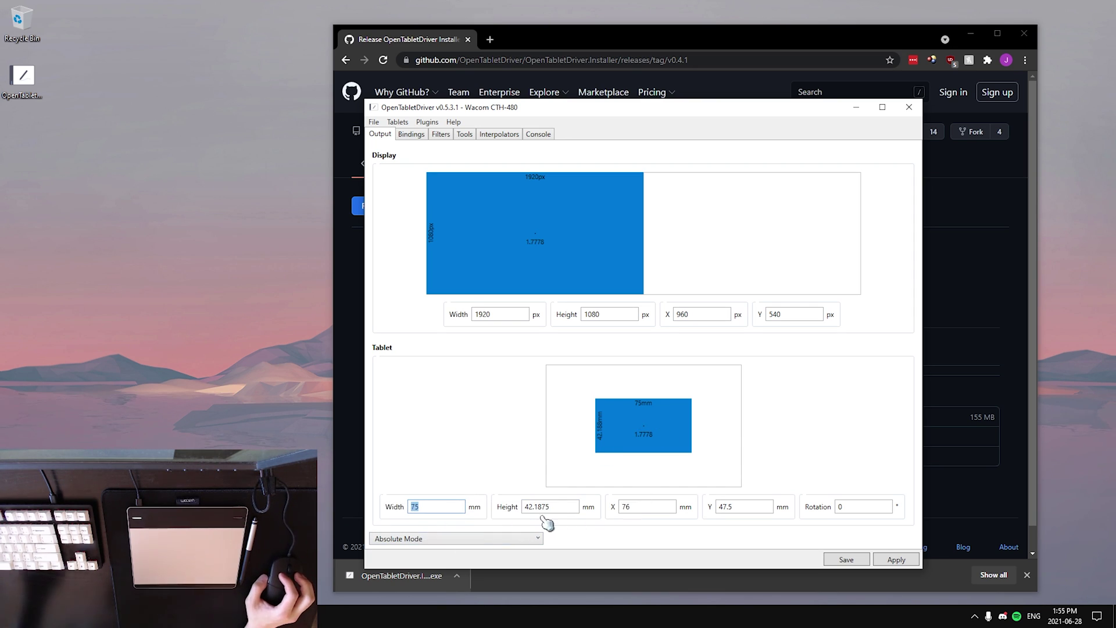
{"action": "type", "text": "80"}
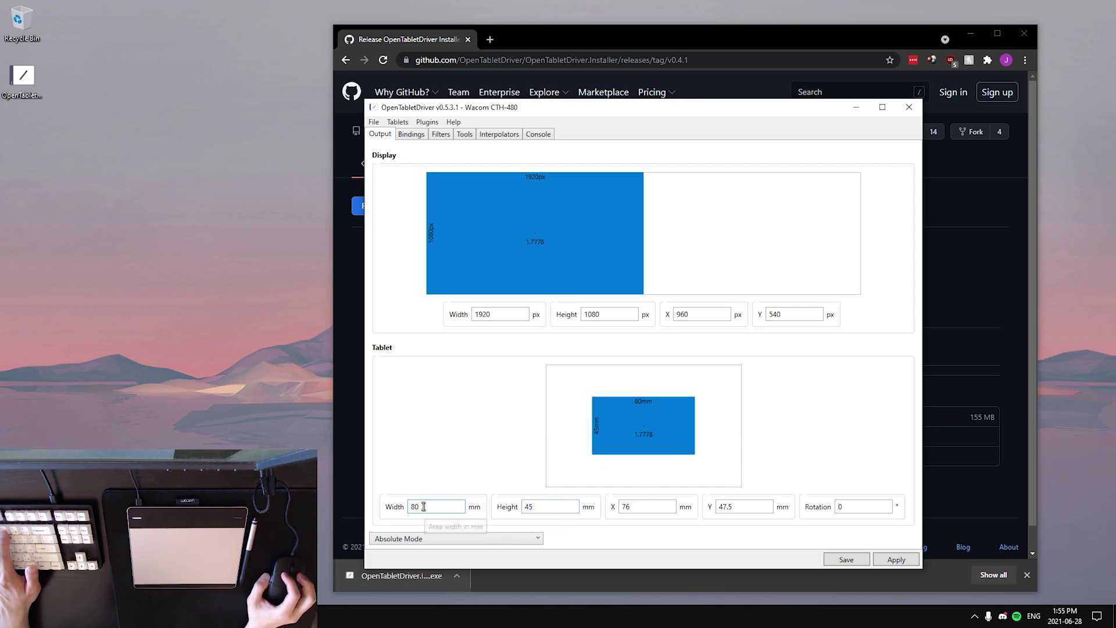
{"action": "key", "text": "ctrl+z"}
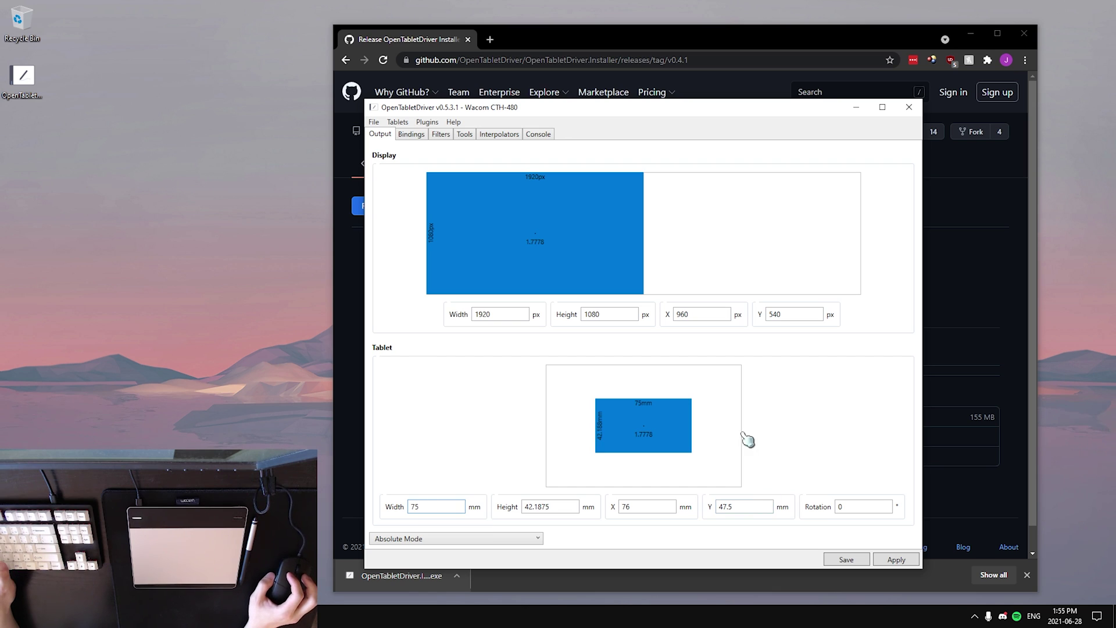
{"action": "left_click", "coordinate": [844, 559]}
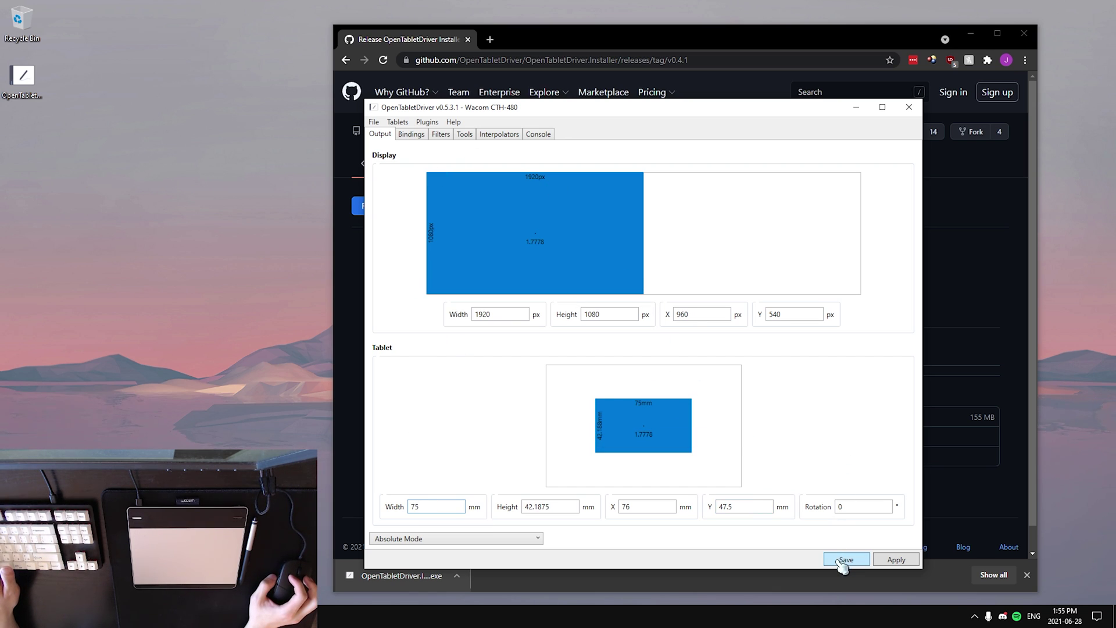
{"action": "left_click", "coordinate": [485, 543]}
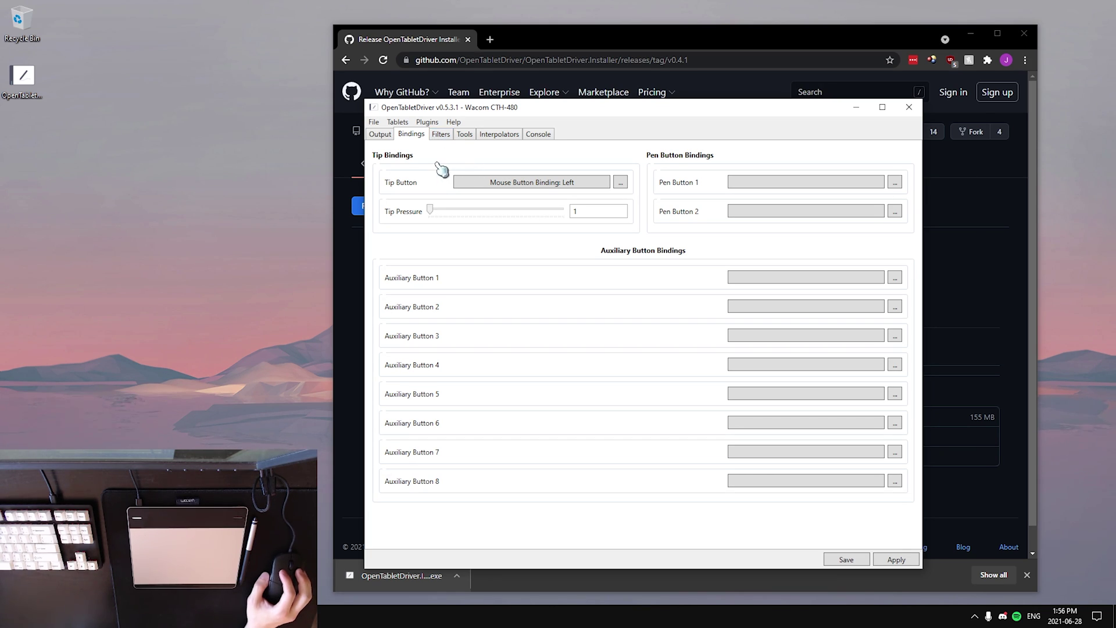
Open the Plugin Manager from the Filters page and centre its window
{"action": "left_click", "coordinate": [441, 135]}
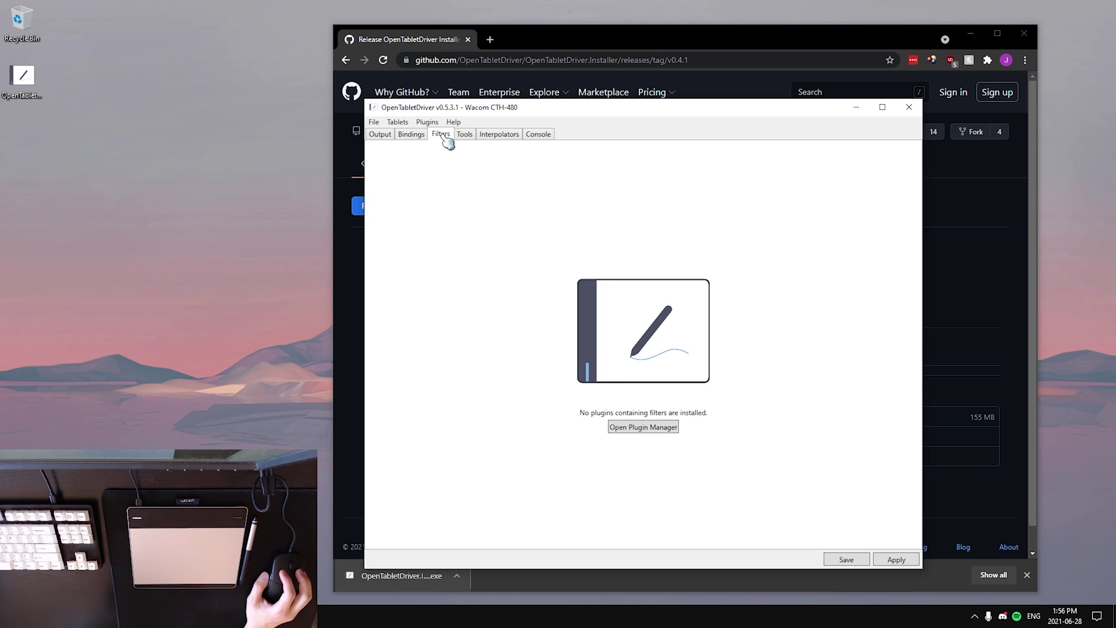
{"action": "left_click", "coordinate": [618, 429]}
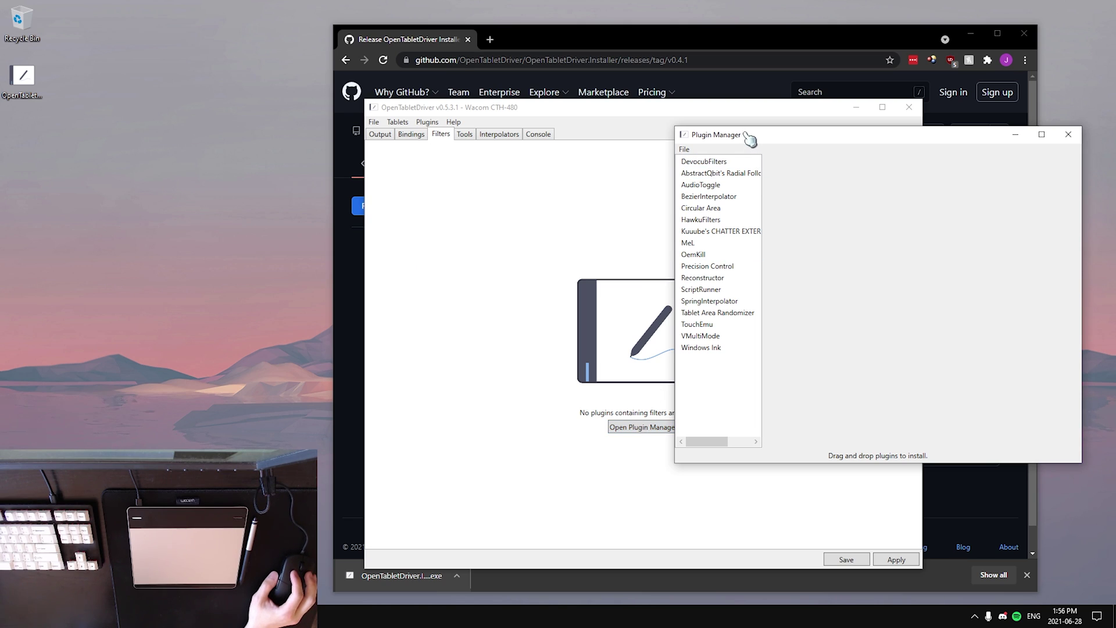
{"action": "left_click_drag", "start_coordinate": [748, 140], "coordinate": [547, 192]}
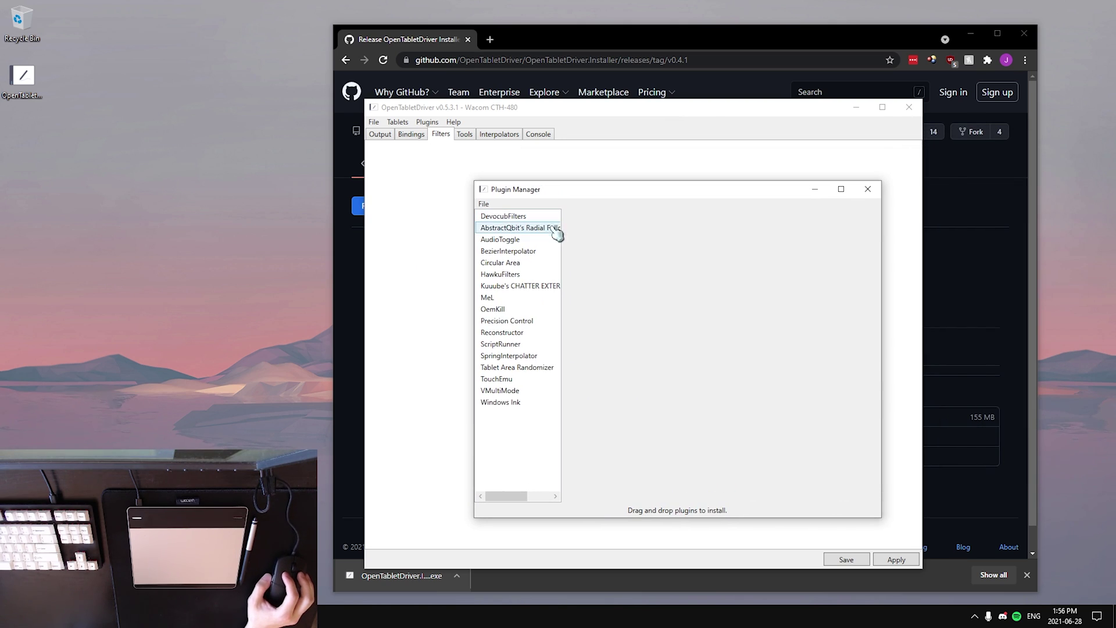
Browse the plugin list from DevocubFilters down to HawkuFilters, then shift and widen the window
{"action": "left_click", "coordinate": [579, 229]}
{"action": "left_click", "coordinate": [513, 219]}
{"action": "left_click_drag", "start_coordinate": [503, 221], "coordinate": [505, 280]}
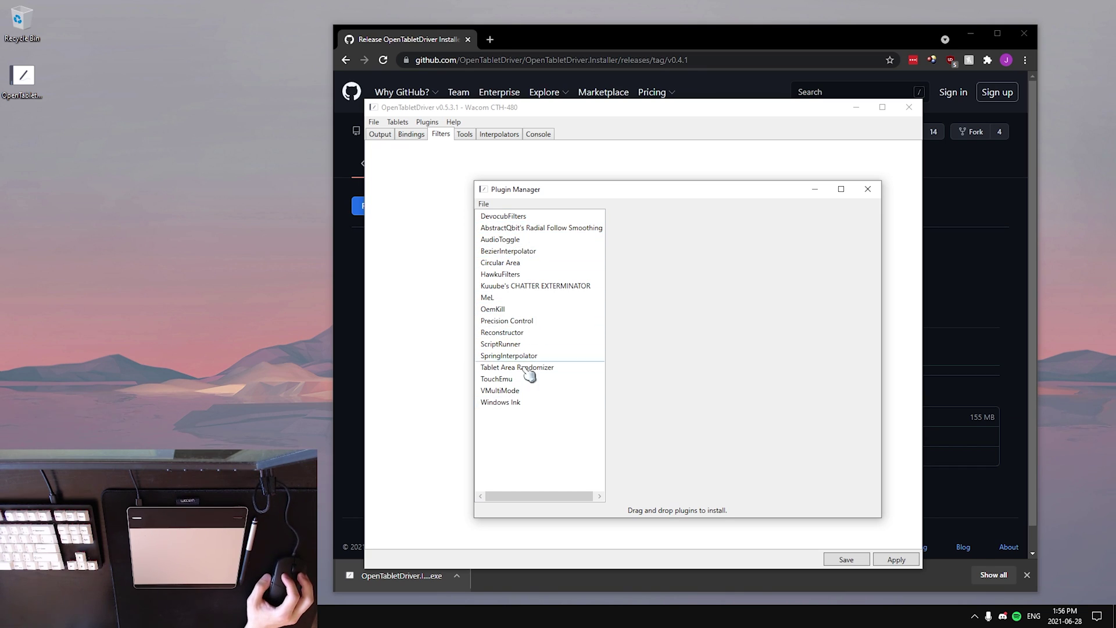
{"action": "mouse_move", "coordinate": [546, 195]}
{"action": "left_mouse_down"}
{"action": "mouse_move", "coordinate": [500, 191]}
{"action": "mouse_move", "coordinate": [527, 195]}
{"action": "left_mouse_up"}
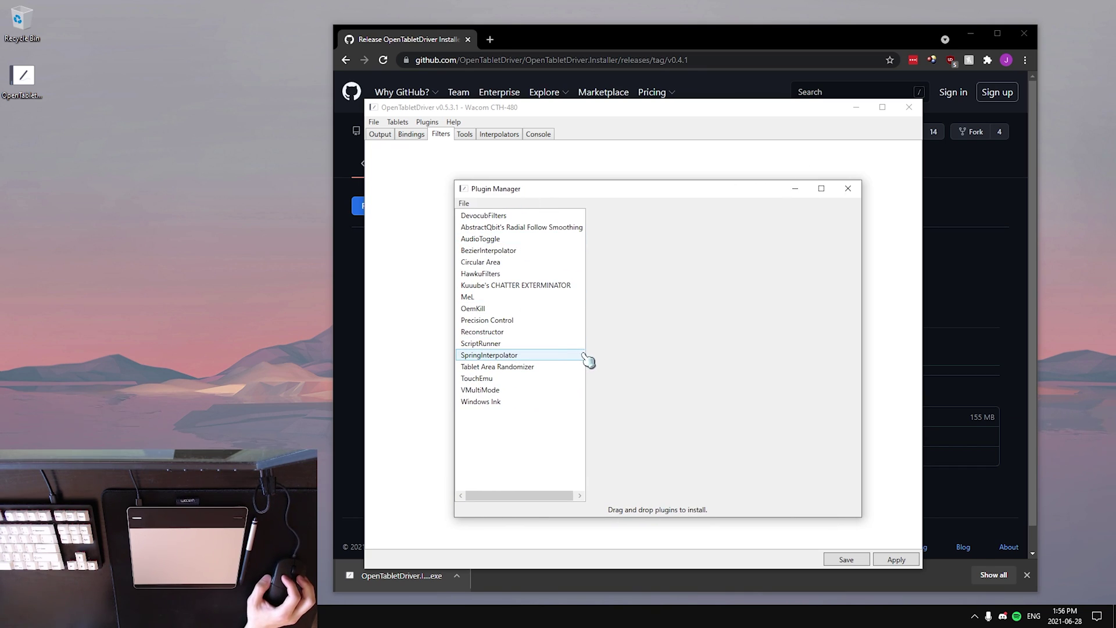
{"action": "left_click_drag", "start_coordinate": [585, 350], "coordinate": [597, 351]}
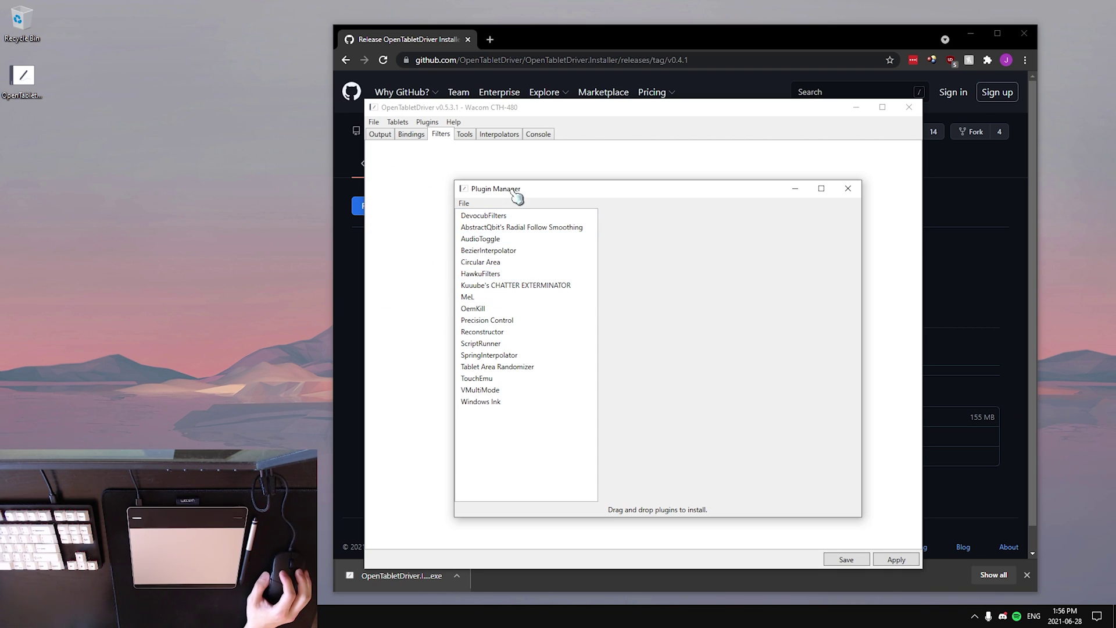
Review the DevocubFilters and HawkuFilters plugin details, then close the Plugin Manager
{"action": "left_click", "coordinate": [496, 216]}
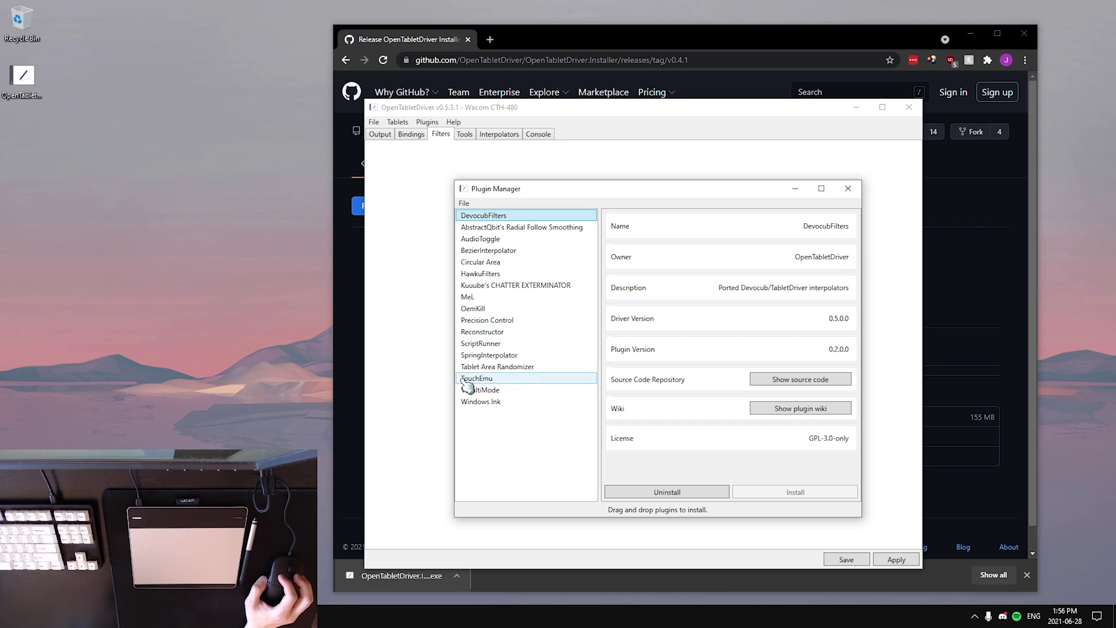
{"action": "left_click", "coordinate": [495, 273]}
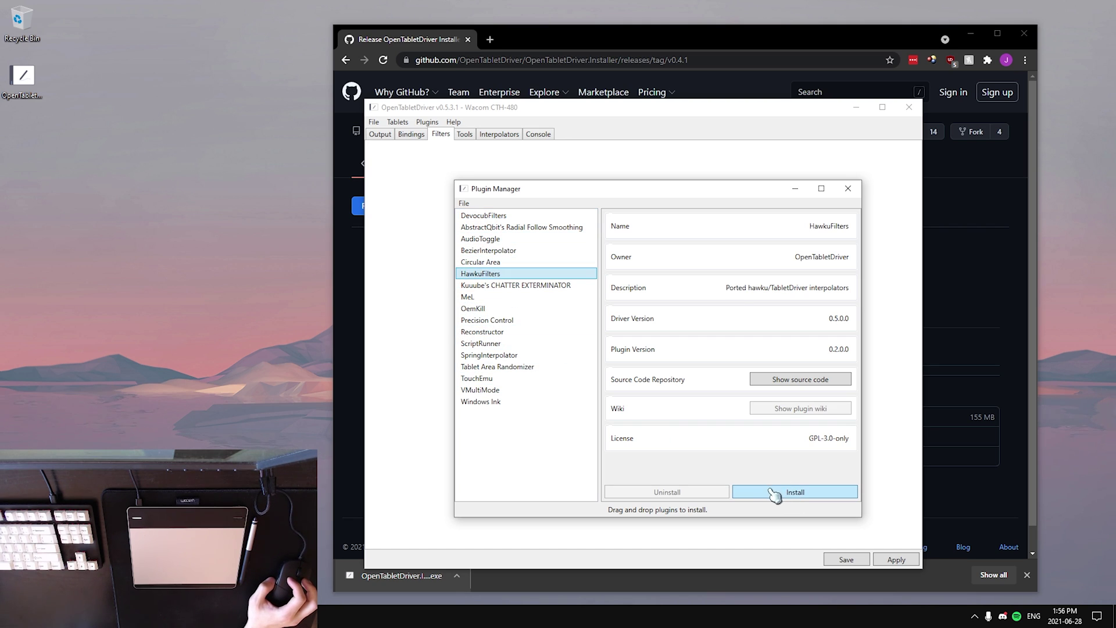
{"action": "left_click", "coordinate": [848, 188]}
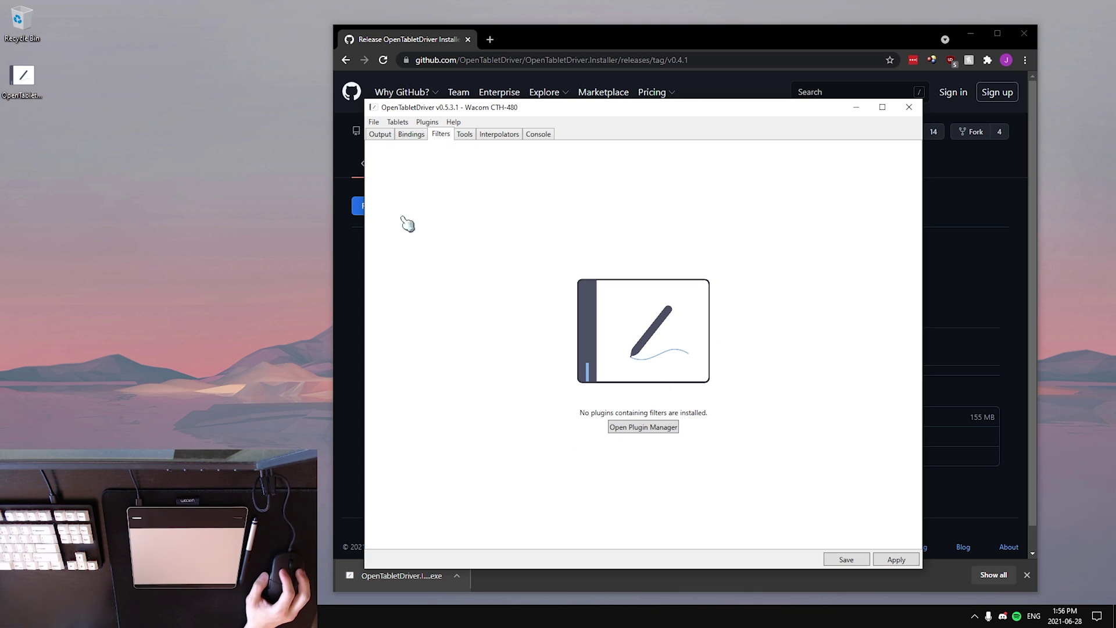
Show the Devocub Antichatter settings on the Interpolators page (latency 5, strength 3)
{"action": "left_click", "coordinate": [498, 135]}
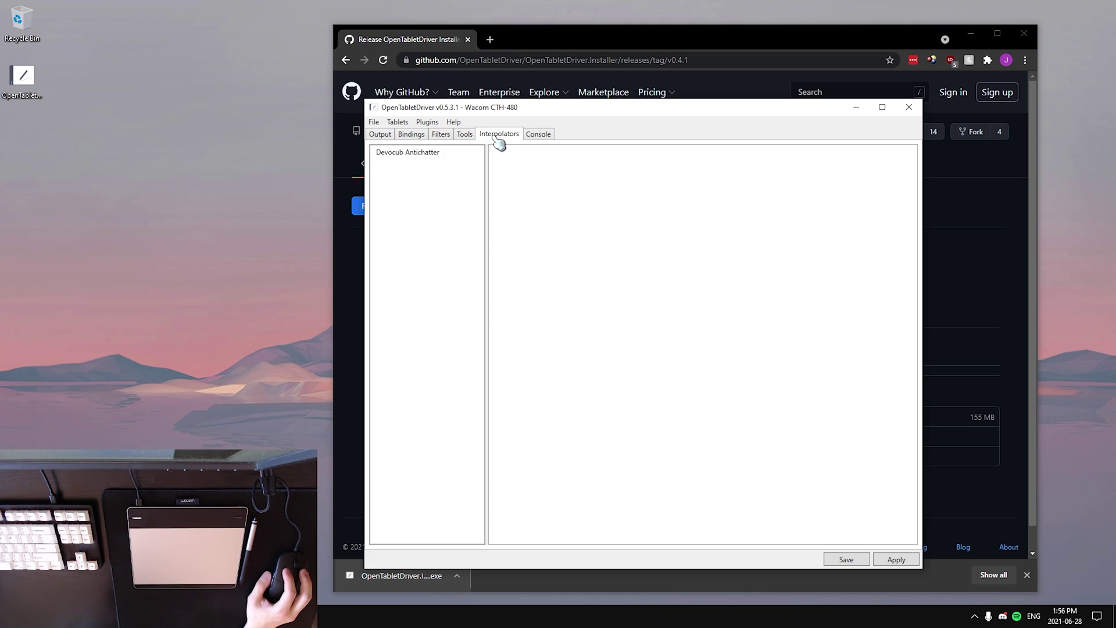
{"action": "left_click", "coordinate": [433, 154]}
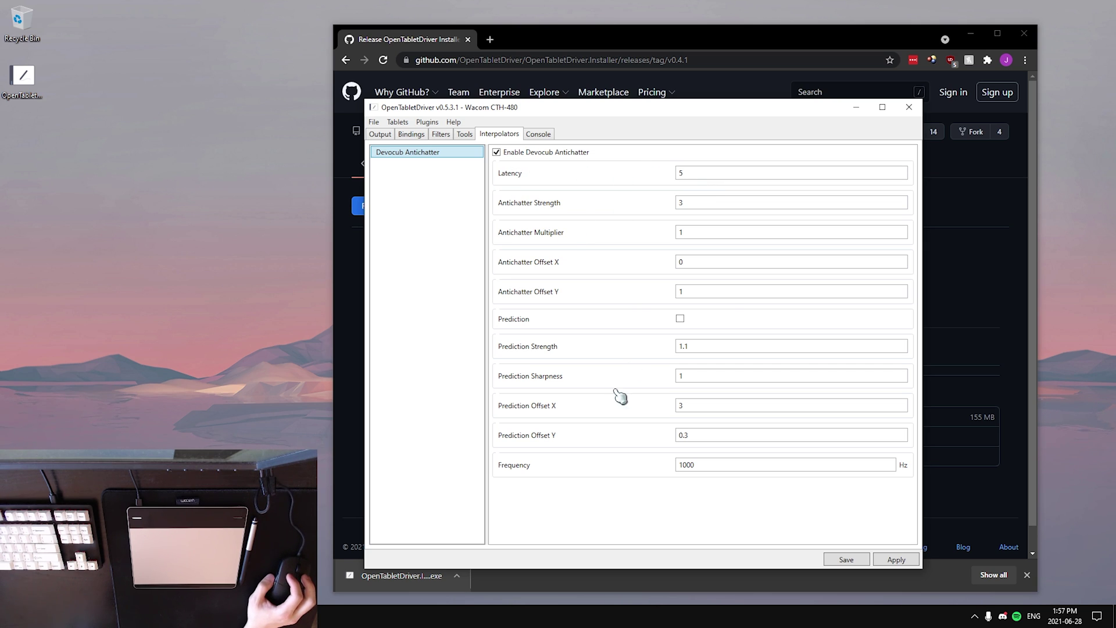
{"action": "left_click_drag", "start_coordinate": [473, 106], "coordinate": [507, 93]}
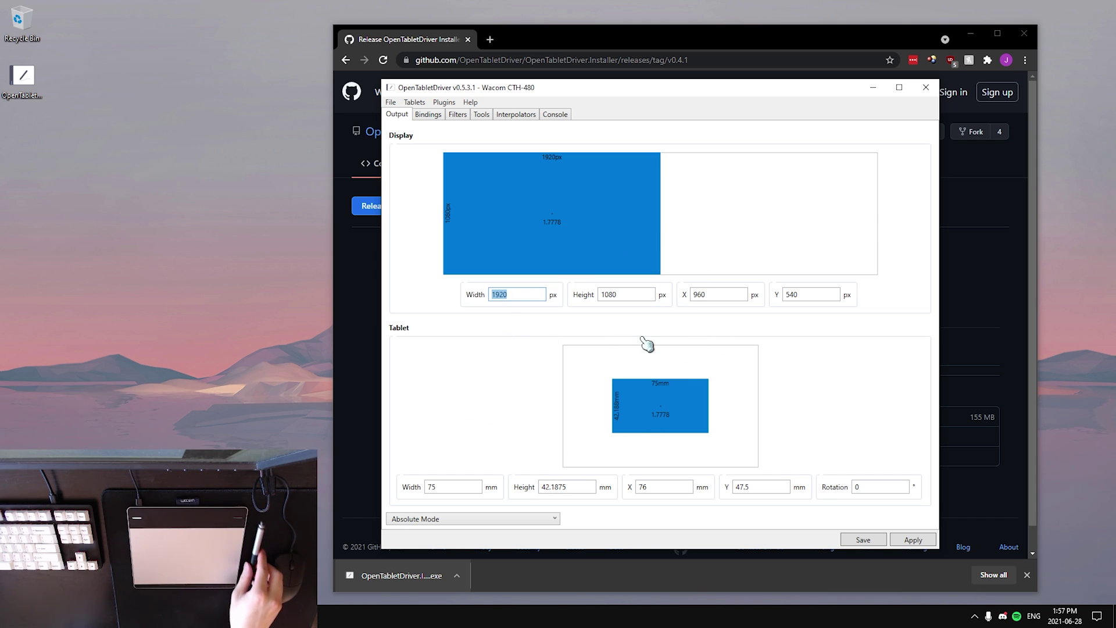
Minimize the driver, restore it from the tray, then close it and the installer dialog
{"action": "left_click_drag", "start_coordinate": [684, 88], "coordinate": [552, 95]}
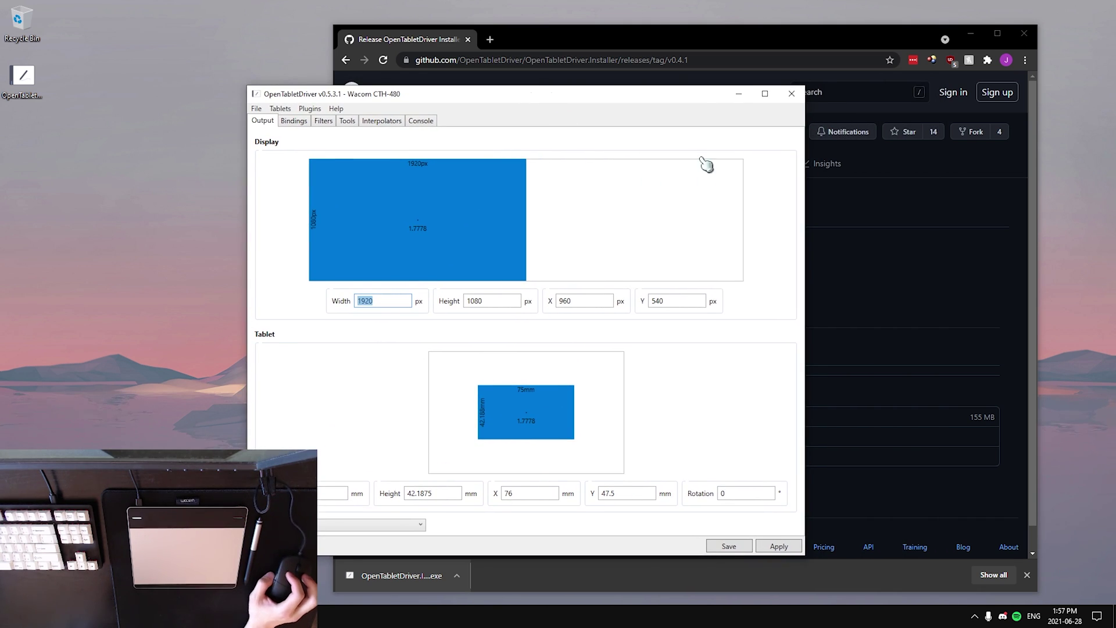
{"action": "left_click_drag", "start_coordinate": [696, 103], "coordinate": [682, 123]}
{"action": "left_click", "coordinate": [733, 112]}
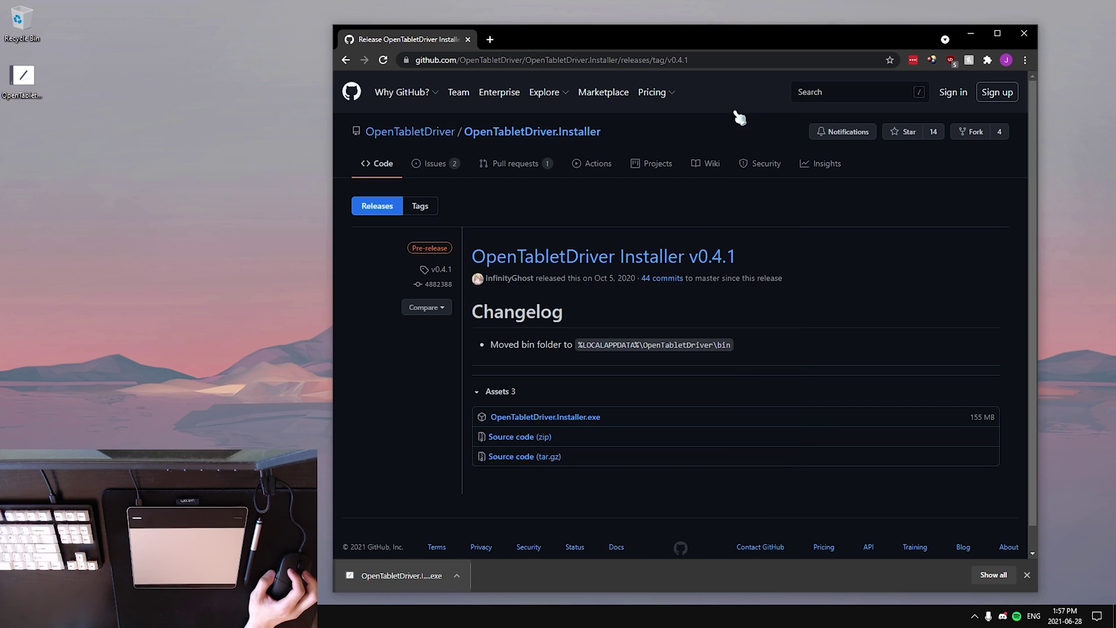
{"action": "left_click", "coordinate": [974, 616]}
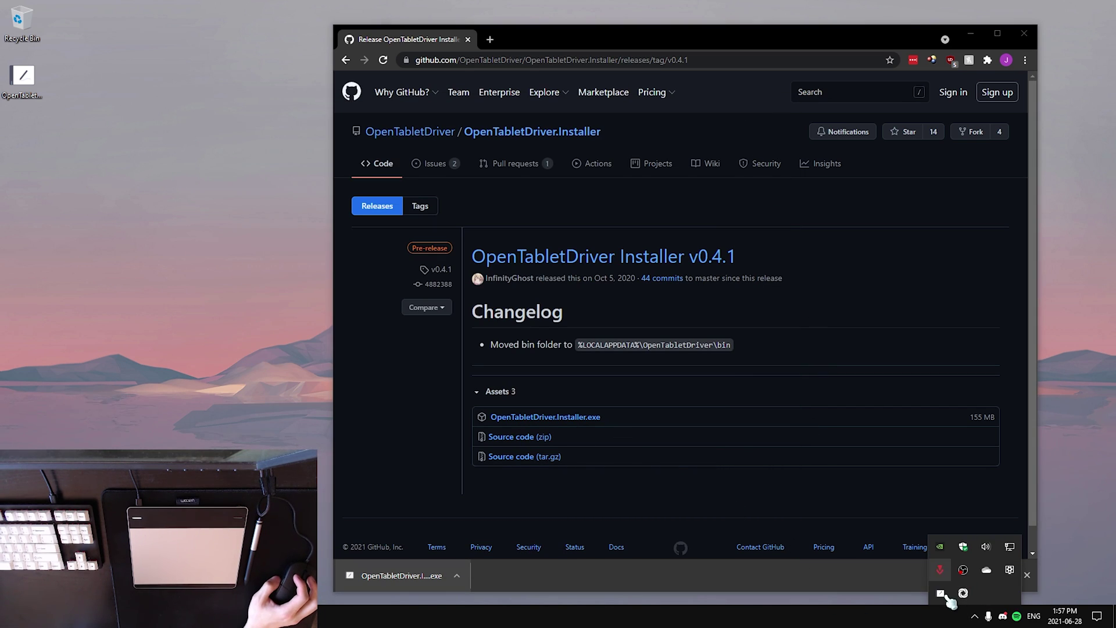
{"action": "left_click", "coordinate": [941, 593]}
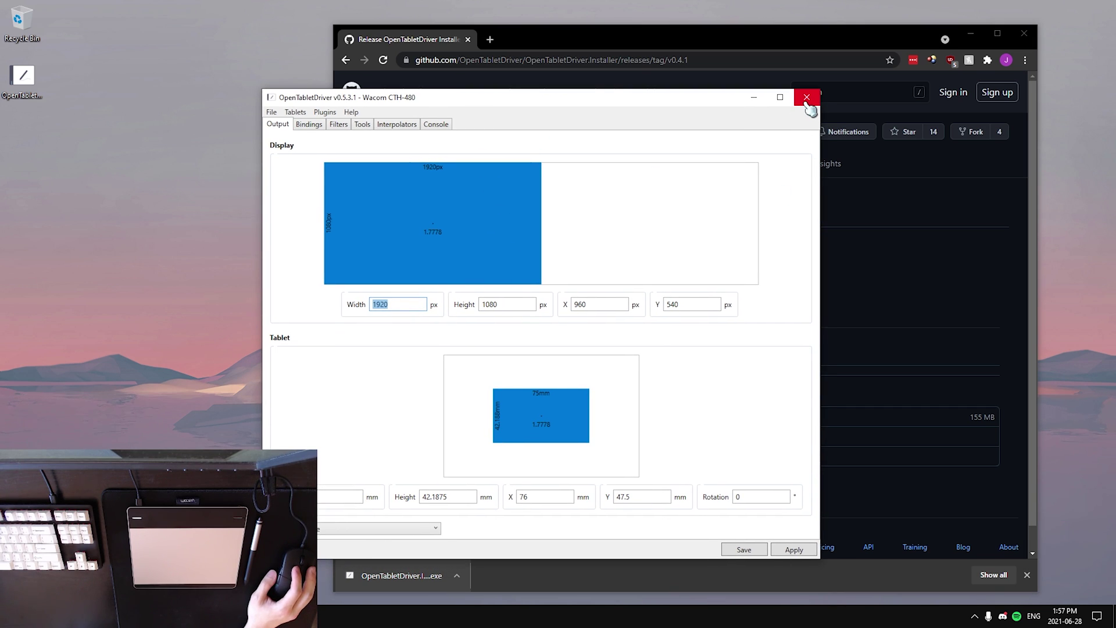
{"action": "left_click", "coordinate": [807, 98]}
{"action": "left_click", "coordinate": [611, 197]}
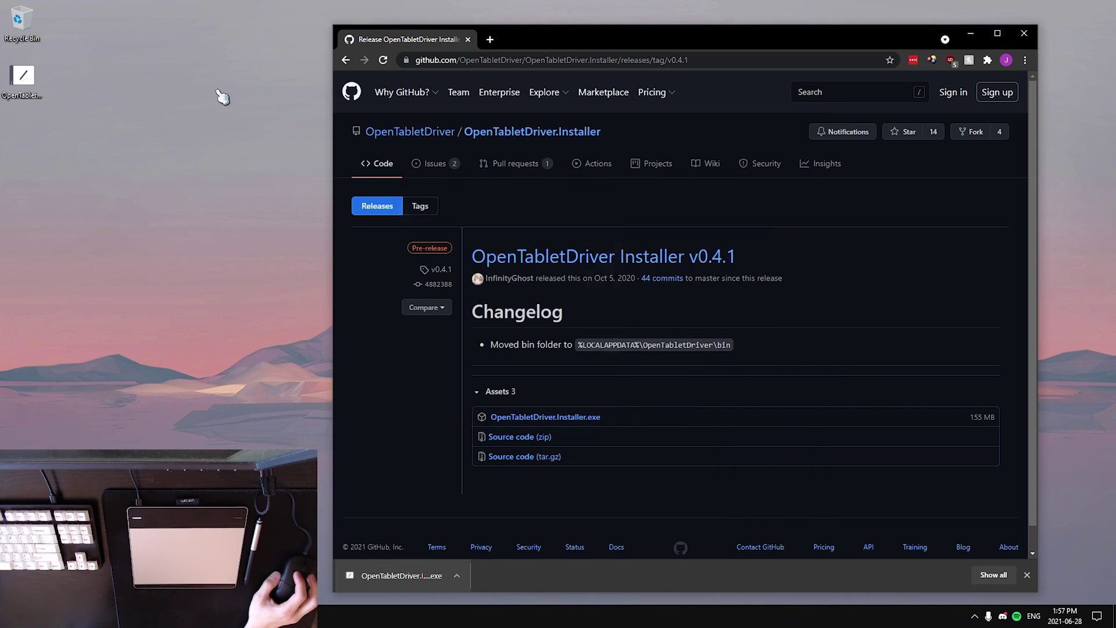
Move OpenTabletDriver.Installer.exe on the desktop to just below the Recycle Bin
{"action": "left_click", "coordinate": [43, 68]}
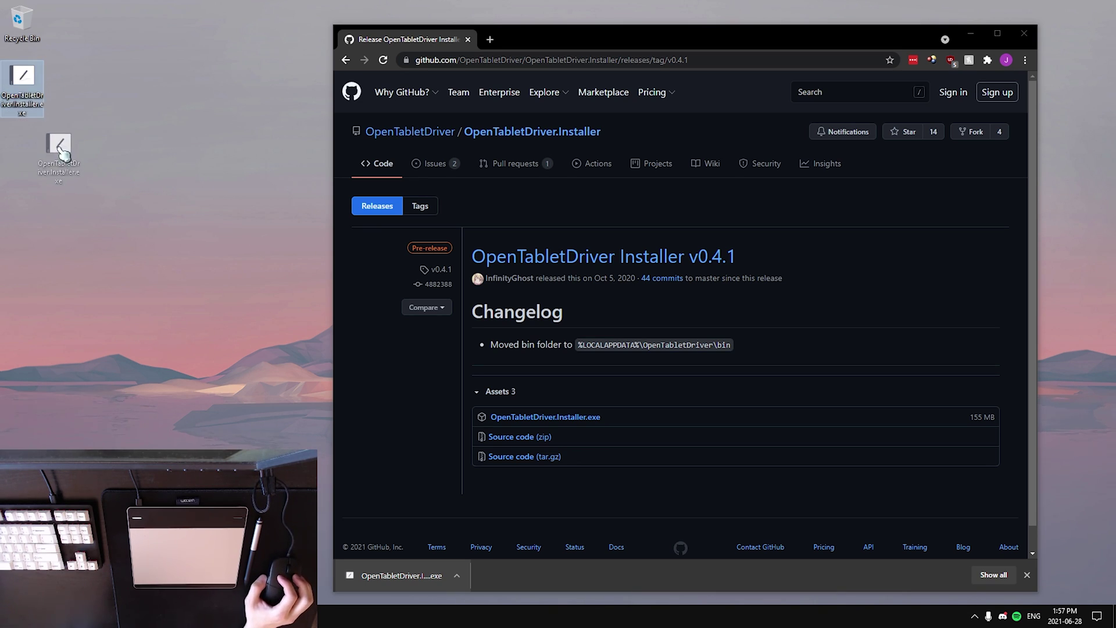
{"action": "left_click_drag", "start_coordinate": [64, 154], "coordinate": [61, 174]}
{"action": "left_click_drag", "start_coordinate": [40, 94], "coordinate": [135, 211]}
{"action": "left_click_drag", "start_coordinate": [66, 137], "coordinate": [22, 78]}
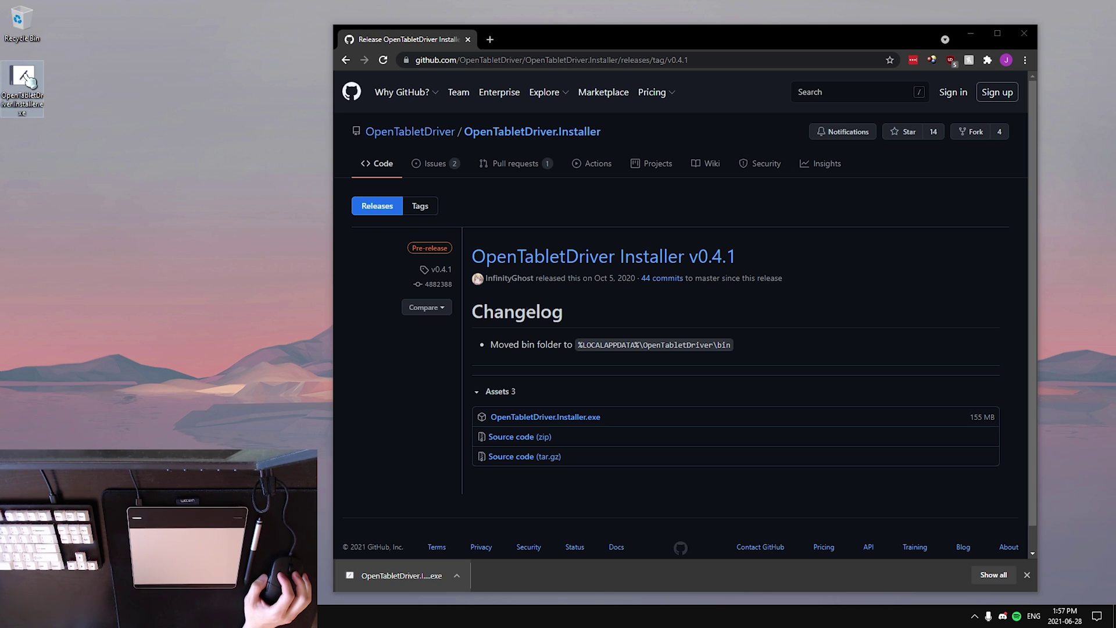
Relaunch OpenTabletDriver from the desktop installer and bring its window forward
{"action": "left_click", "coordinate": [974, 615]}
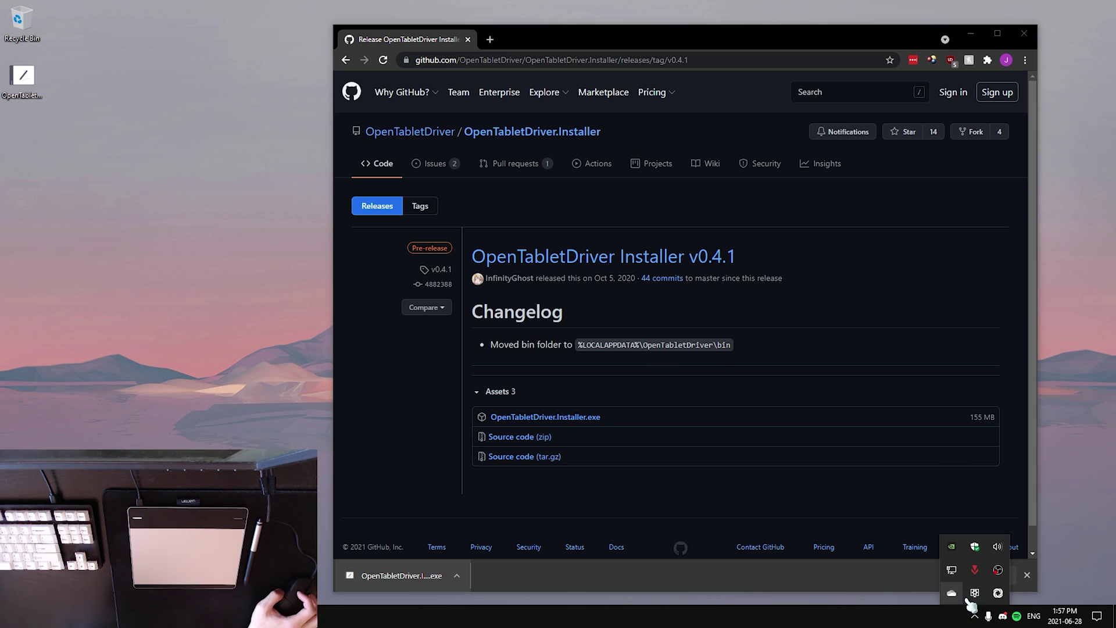
{"action": "left_click", "coordinate": [38, 97]}
{"action": "double_click", "coordinate": [24, 86]}
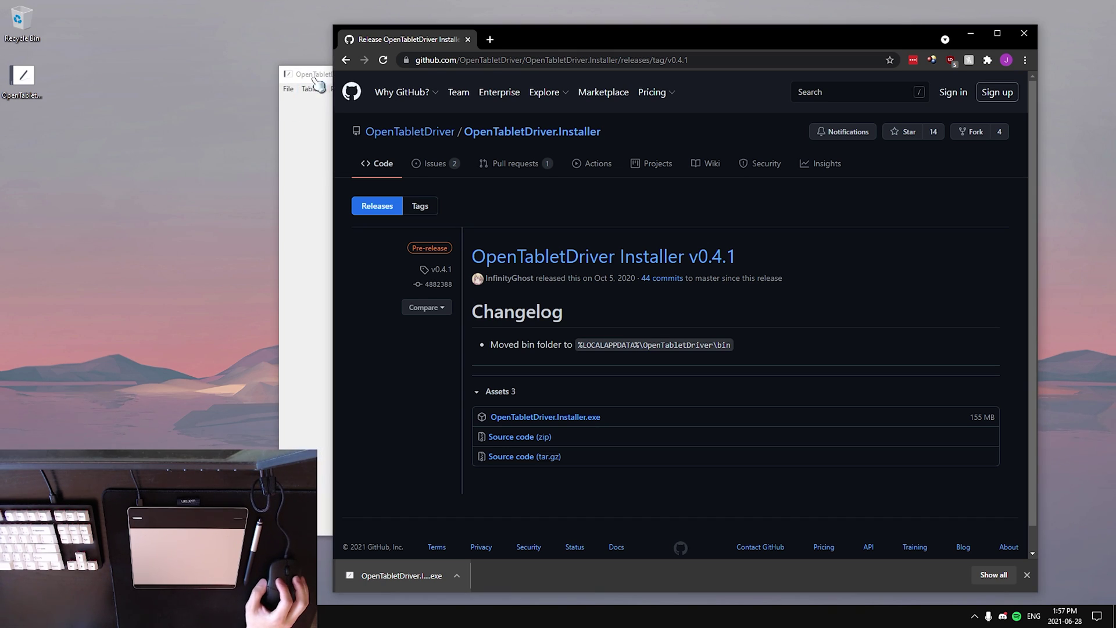
{"action": "left_click", "coordinate": [314, 103]}
{"action": "left_click_drag", "start_coordinate": [471, 90], "coordinate": [596, 120]}
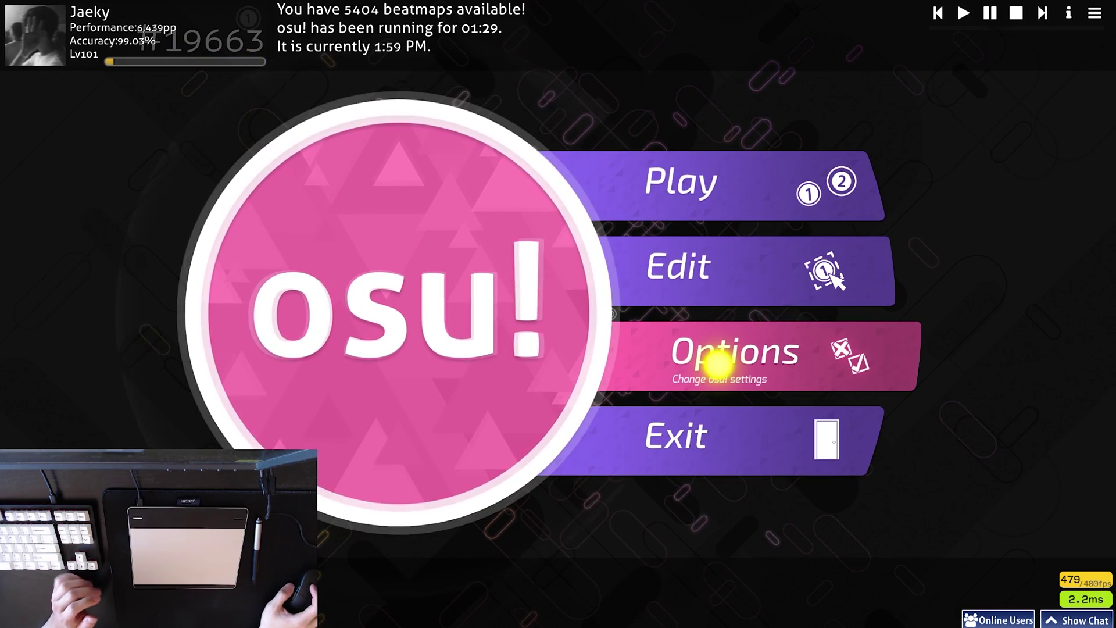
Open osu! Options and go to Input to confirm Raw input is on and Sensitivity is 1x
{"action": "left_click", "coordinate": [716, 362]}
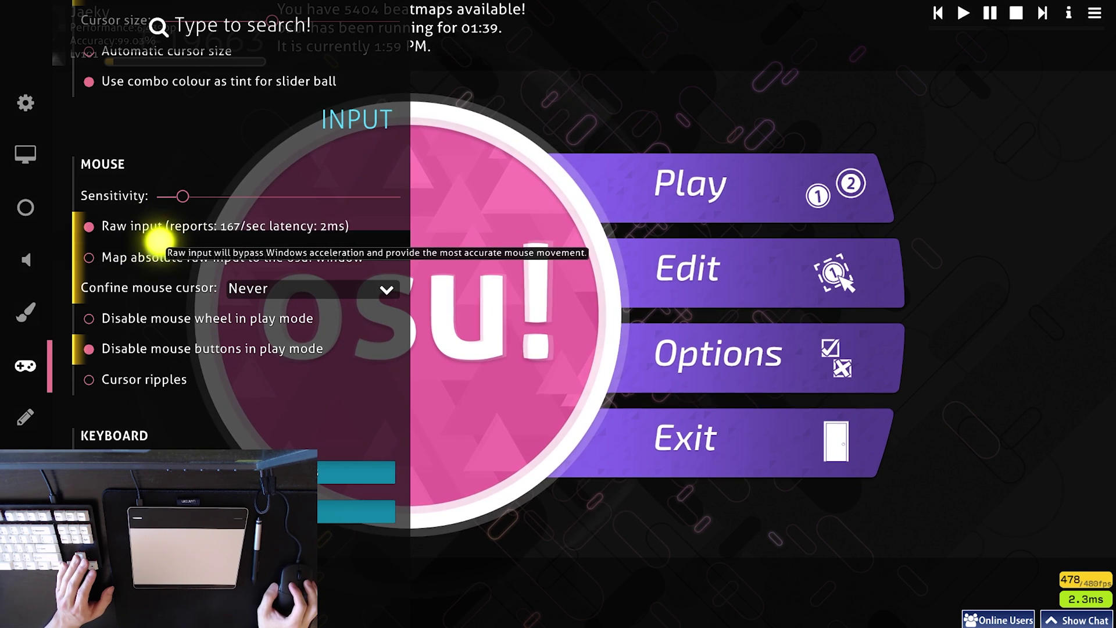
{"action": "mouse_move", "coordinate": [187, 196]}
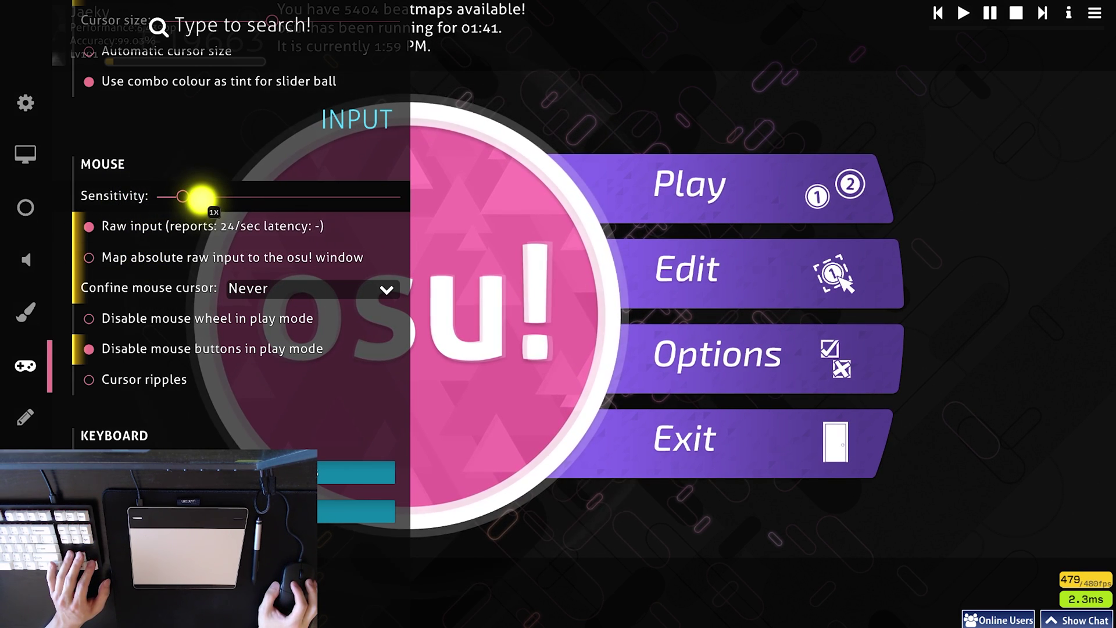